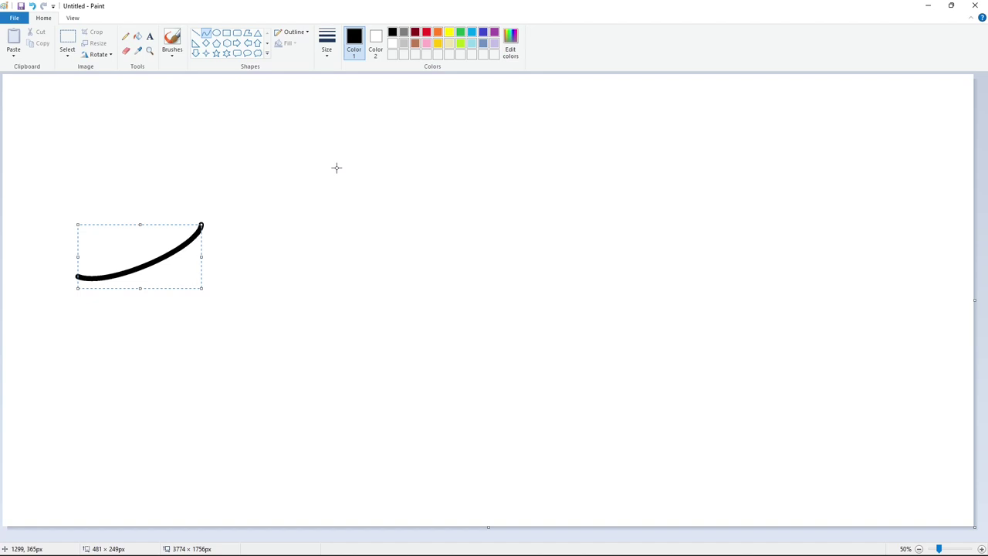
Step: Draw a tilted, pointed oval about 480 px wide from two thick black curves for the top of the cup's lid
{"action": "left_click_drag", "start_coordinate": [77, 276], "coordinate": [202, 224]}
{"action": "left_click_drag", "start_coordinate": [143, 249], "coordinate": [173, 213]}
{"action": "left_click", "coordinate": [258, 213]}
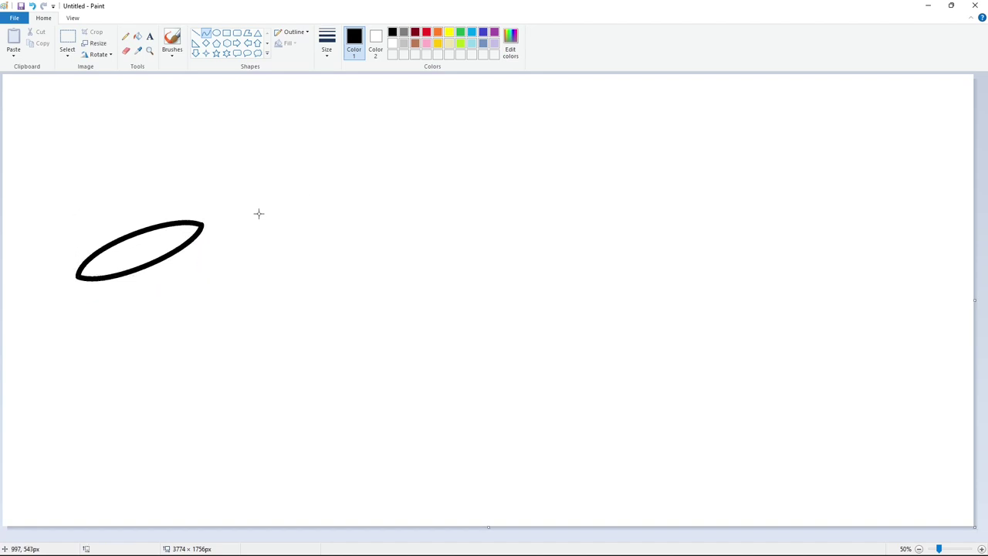
Step: Draw two slanted lines down from the oval's ends and join them with a curve to form the cup lid's rim
{"action": "left_click", "coordinate": [196, 34]}
{"action": "left_click_drag", "start_coordinate": [77, 276], "coordinate": [101, 332]}
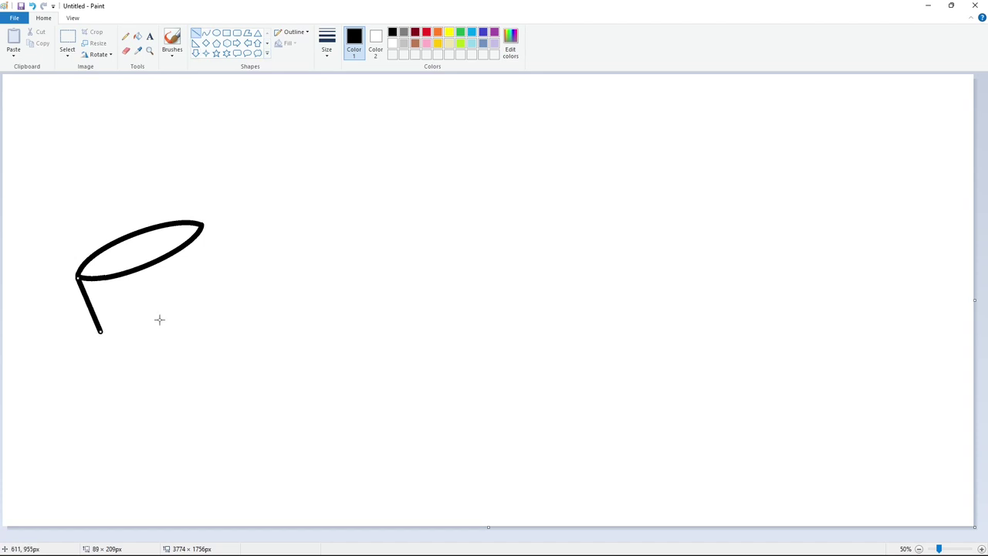
{"action": "left_click_drag", "start_coordinate": [204, 228], "coordinate": [224, 283]}
{"action": "left_click", "coordinate": [205, 33]}
{"action": "left_click_drag", "start_coordinate": [99, 332], "coordinate": [224, 282]}
{"action": "left_click", "coordinate": [143, 334]}
{"action": "left_click", "coordinate": [214, 307]}
{"action": "left_click", "coordinate": [315, 319]}
Step: Draw the cup body below the lid with two tapering side lines and a curved, rounded base
{"action": "left_click", "coordinate": [196, 34]}
{"action": "left_click_drag", "start_coordinate": [115, 333], "coordinate": [168, 437]}
{"action": "mouse_move", "coordinate": [216, 290]}
{"action": "left_mouse_down"}
{"action": "mouse_move", "coordinate": [249, 400]}
{"action": "mouse_move", "coordinate": [166, 437]}
{"action": "mouse_move", "coordinate": [199, 457]}
{"action": "mouse_move", "coordinate": [184, 468]}
{"action": "left_mouse_up"}
{"action": "left_click", "coordinate": [206, 33]}
{"action": "left_click", "coordinate": [328, 457]}
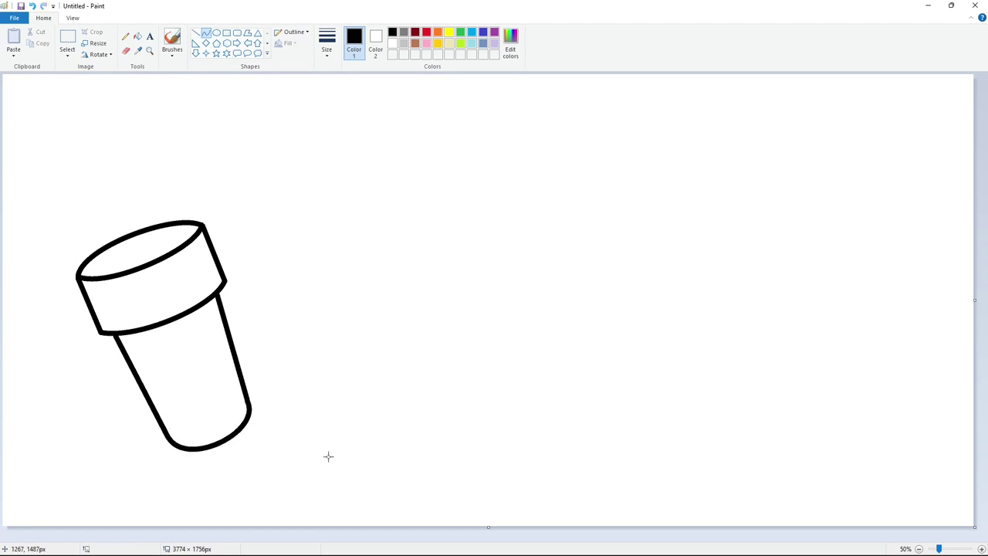
Step: Draw a spiralling steam curl rising above the middle of the lid from connected curves
{"action": "mouse_move", "coordinate": [136, 219]}
{"action": "left_mouse_down"}
{"action": "mouse_move", "coordinate": [128, 191]}
{"action": "mouse_move", "coordinate": [137, 201]}
{"action": "mouse_move", "coordinate": [136, 150]}
{"action": "mouse_move", "coordinate": [121, 174]}
{"action": "mouse_move", "coordinate": [116, 155]}
{"action": "mouse_move", "coordinate": [161, 180]}
{"action": "left_mouse_up"}
{"action": "left_click", "coordinate": [137, 201]}
{"action": "left_click", "coordinate": [163, 199]}
{"action": "mouse_move", "coordinate": [157, 164]}
{"action": "left_mouse_down"}
{"action": "mouse_move", "coordinate": [159, 147]}
{"action": "mouse_move", "coordinate": [171, 160]}
{"action": "left_mouse_up"}
{"action": "left_click", "coordinate": [219, 162]}
{"action": "left_click", "coordinate": [226, 183]}
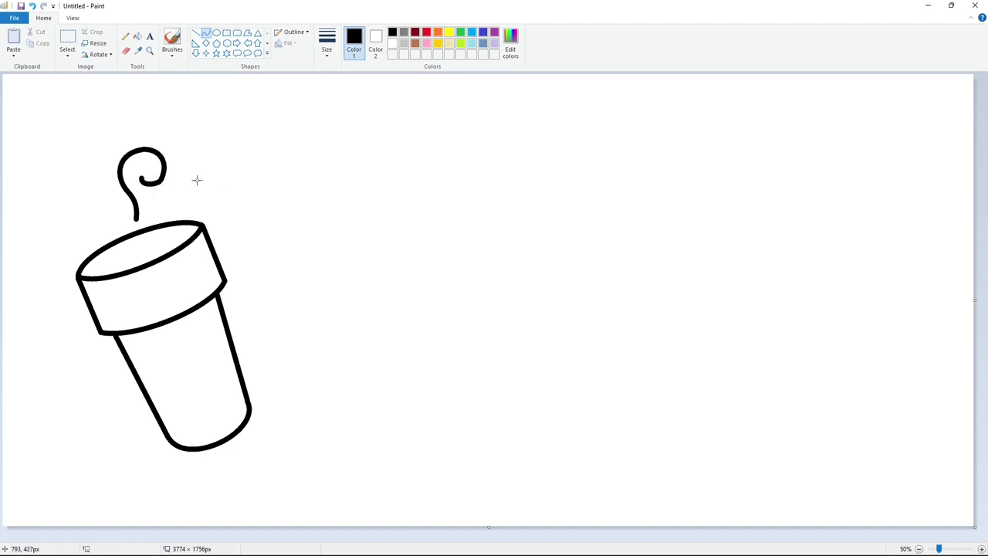
{"action": "left_click", "coordinate": [141, 176]}
{"action": "left_click", "coordinate": [211, 167]}
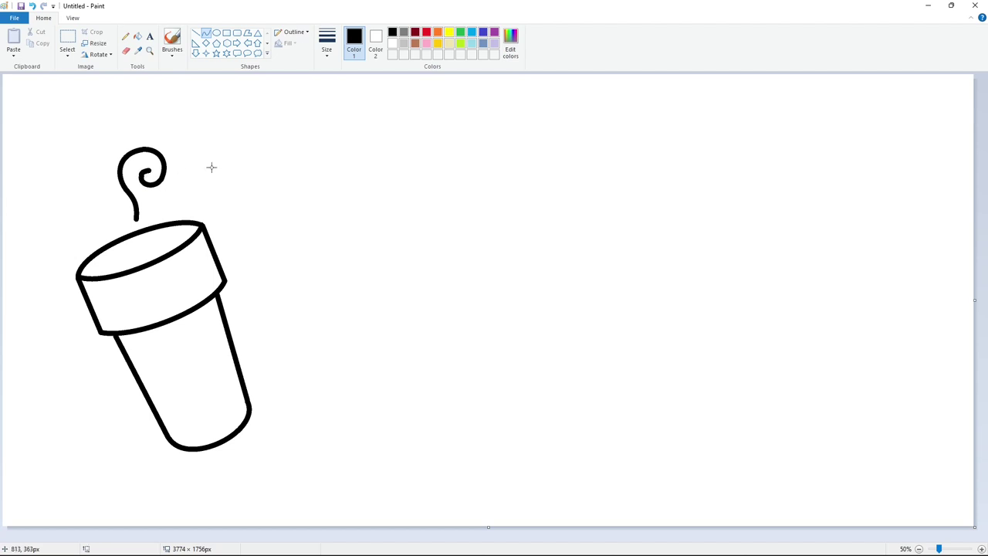
{"action": "left_click", "coordinate": [143, 172]}
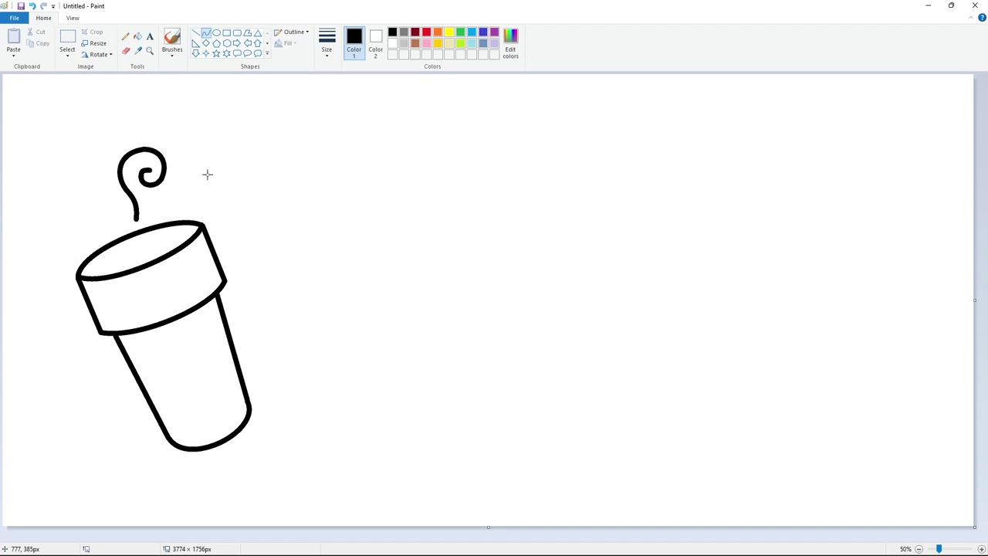
{"action": "left_click", "coordinate": [143, 171]}
Step: Draw a second, smaller steam curl beside the first one, spiralling above the lid's outer edge
{"action": "left_click_drag", "start_coordinate": [115, 226], "coordinate": [76, 203]}
{"action": "mouse_move", "coordinate": [95, 214]}
{"action": "left_mouse_down"}
{"action": "mouse_move", "coordinate": [95, 186]}
{"action": "mouse_move", "coordinate": [93, 230]}
{"action": "left_mouse_up"}
{"action": "left_click", "coordinate": [95, 186]}
{"action": "mouse_move", "coordinate": [85, 217]}
{"action": "left_mouse_down"}
{"action": "mouse_move", "coordinate": [64, 209]}
{"action": "mouse_move", "coordinate": [97, 216]}
{"action": "mouse_move", "coordinate": [101, 205]}
{"action": "left_mouse_up"}
{"action": "left_click", "coordinate": [71, 233]}
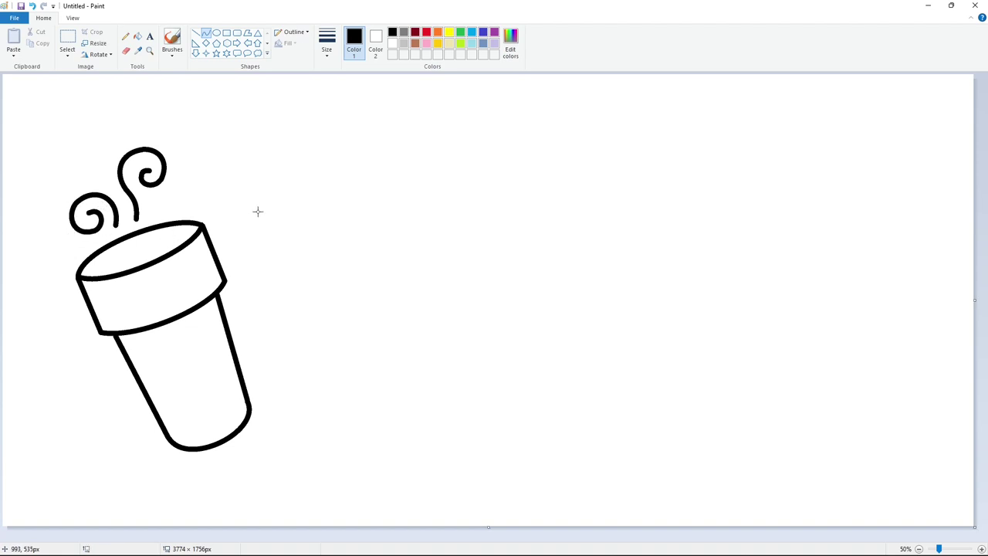
Step: Choose the thinnest line width and outline a tilted, rounded letter D on the cup body
{"action": "left_click", "coordinate": [196, 33]}
{"action": "left_click", "coordinate": [326, 43]}
{"action": "left_click", "coordinate": [351, 133]}
{"action": "left_click", "coordinate": [206, 34]}
{"action": "left_click_drag", "start_coordinate": [186, 371], "coordinate": [161, 377]}
{"action": "double_click", "coordinate": [162, 381]}
{"action": "left_click", "coordinate": [190, 381]}
{"action": "left_click", "coordinate": [196, 34]}
{"action": "scroll", "coordinate": [196, 35], "scroll_direction": "down", "scroll_amount": 1}
{"action": "left_click", "coordinate": [44, 18]}
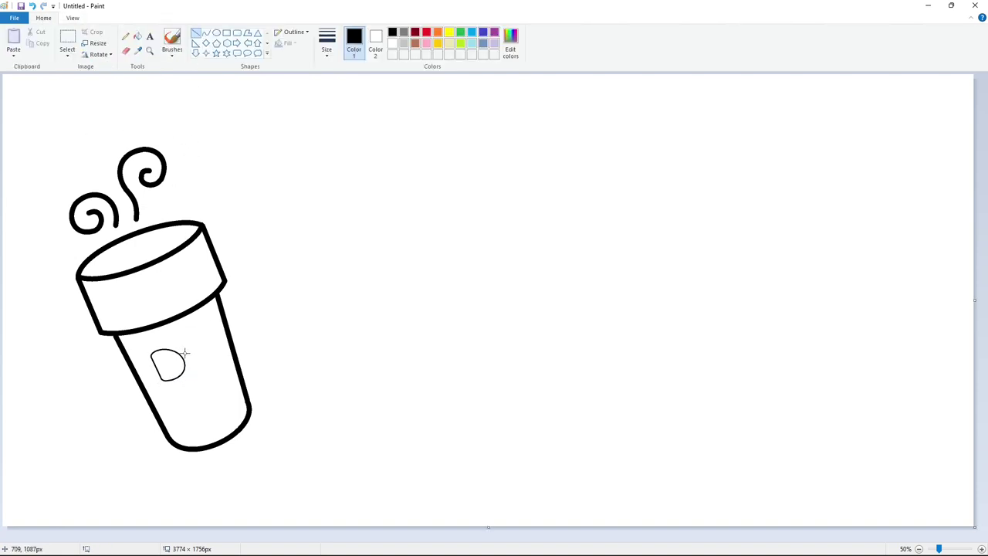
Step: Outline a second tilted, rounded letter D on the cup body, next to the first one
{"action": "left_click", "coordinate": [205, 34]}
{"action": "left_click", "coordinate": [188, 333]}
{"action": "left_click_drag", "start_coordinate": [207, 337], "coordinate": [204, 364]}
{"action": "left_click", "coordinate": [217, 362]}
{"action": "left_click", "coordinate": [266, 352]}
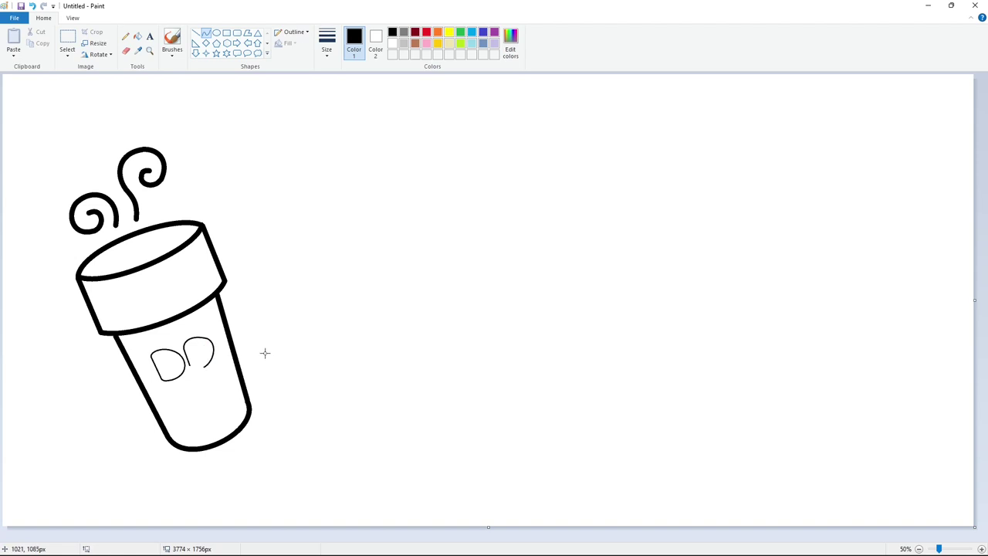
{"action": "left_click", "coordinate": [184, 340]}
{"action": "left_click", "coordinate": [185, 340]}
{"action": "left_click", "coordinate": [199, 336]}
{"action": "left_click_drag", "start_coordinate": [207, 361], "coordinate": [213, 342]}
{"action": "left_click_drag", "start_coordinate": [195, 367], "coordinate": [198, 374]}
Step: Draw the small inner D-shaped openings inside both letters on the cup
{"action": "left_click", "coordinate": [196, 33]}
{"action": "left_click", "coordinate": [206, 34]}
{"action": "left_click_drag", "start_coordinate": [178, 368], "coordinate": [198, 362]}
{"action": "left_click", "coordinate": [197, 33]}
{"action": "left_click", "coordinate": [206, 34]}
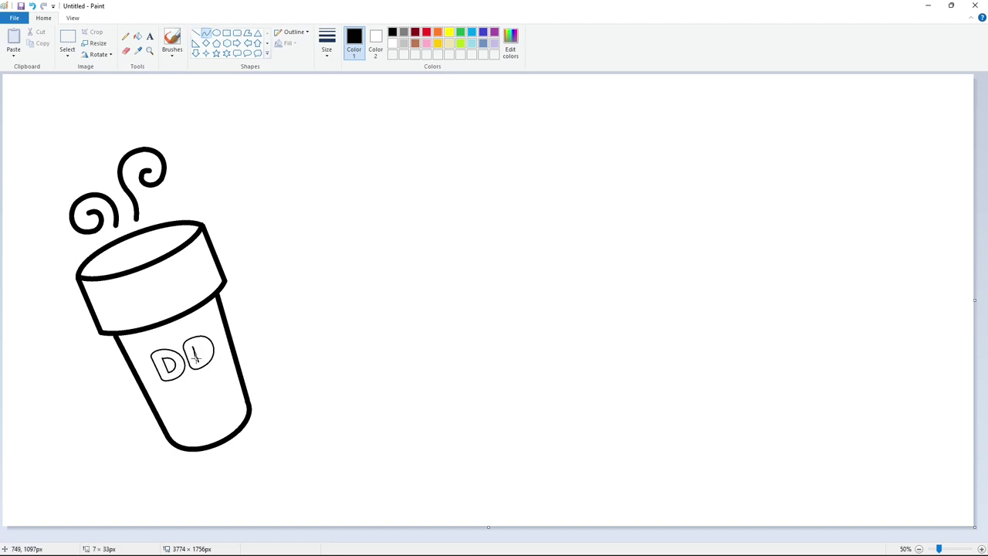
{"action": "left_click", "coordinate": [207, 346]}
Step: Fill both D letters on the cup with black, leaving their inner openings white
{"action": "left_click", "coordinate": [137, 36]}
{"action": "left_click", "coordinate": [200, 352]}
{"action": "left_click", "coordinate": [165, 362]}
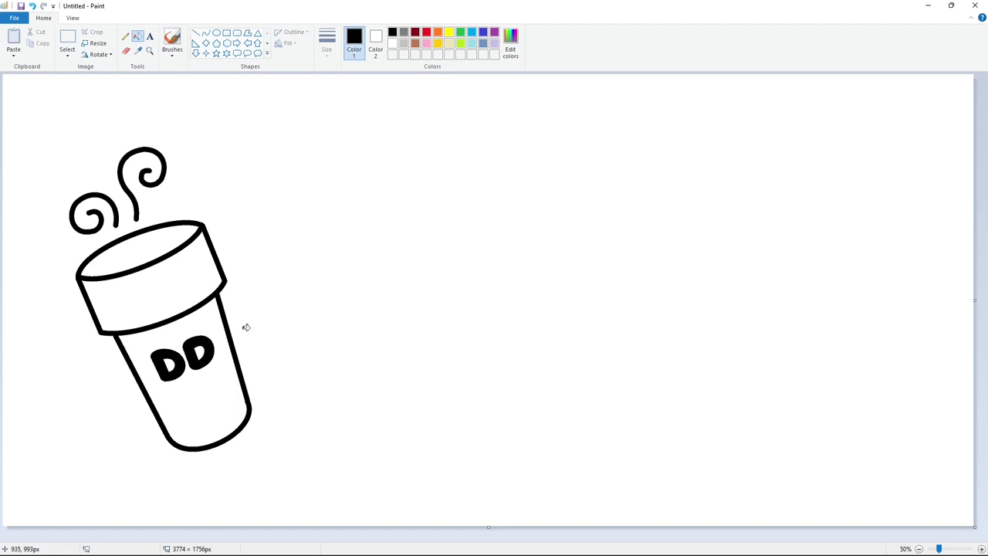
{"action": "left_click", "coordinate": [206, 34]}
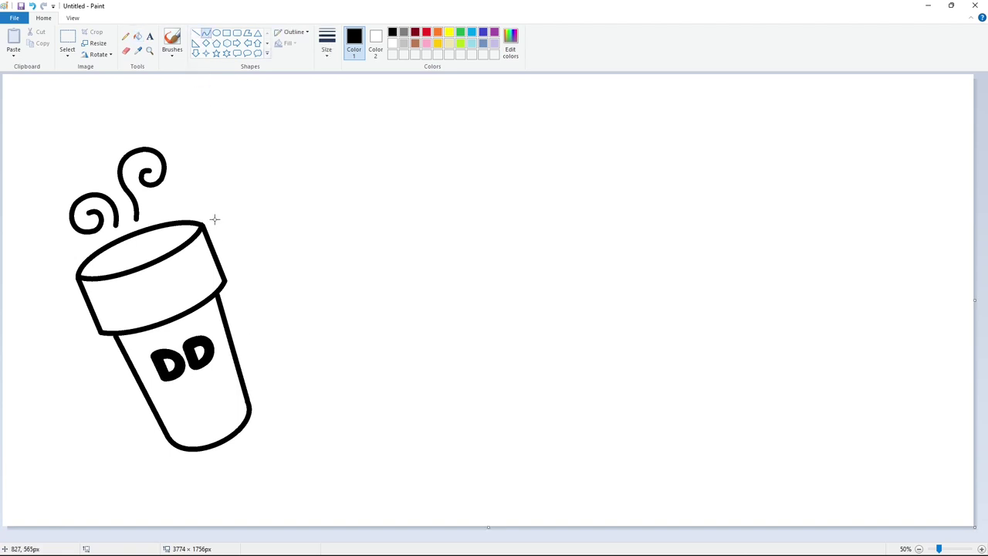
{"action": "mouse_move", "coordinate": [212, 219]}
{"action": "left_mouse_down"}
{"action": "mouse_move", "coordinate": [230, 296]}
{"action": "mouse_move", "coordinate": [238, 450]}
{"action": "left_mouse_up"}
{"action": "left_click", "coordinate": [241, 289]}
{"action": "left_click", "coordinate": [196, 33]}
{"action": "left_click_drag", "start_coordinate": [237, 405], "coordinate": [258, 418]}
{"action": "key", "text": "ctrl+z"}
{"action": "left_click", "coordinate": [206, 33]}
{"action": "left_click_drag", "start_coordinate": [231, 297], "coordinate": [238, 448]}
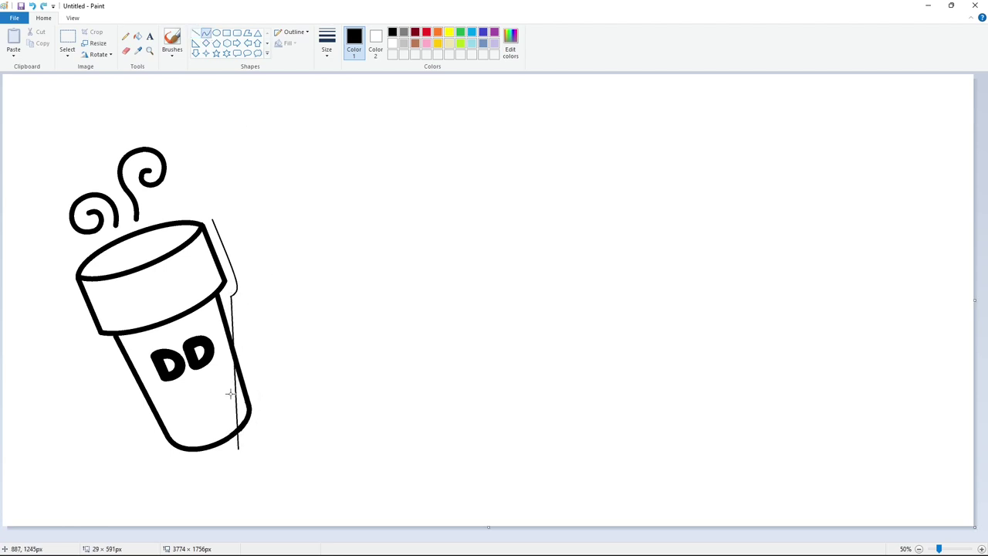
{"action": "key", "text": "ctrl+z"}
Step: Draw a near-square thin black rectangle sized to the cup and move it to the middle of the canvas
{"action": "left_click", "coordinate": [226, 32]}
{"action": "left_click_drag", "start_coordinate": [68, 232], "coordinate": [290, 450]}
{"action": "left_click_drag", "start_coordinate": [179, 232], "coordinate": [182, 219]}
{"action": "left_click_drag", "start_coordinate": [289, 340], "coordinate": [275, 344]}
{"action": "left_click_drag", "start_coordinate": [68, 340], "coordinate": [67, 335]}
{"action": "left_click_drag", "start_coordinate": [141, 337], "coordinate": [492, 316]}
Step: Fill the rectangle and its outline with indigo
{"action": "left_click", "coordinate": [137, 36]}
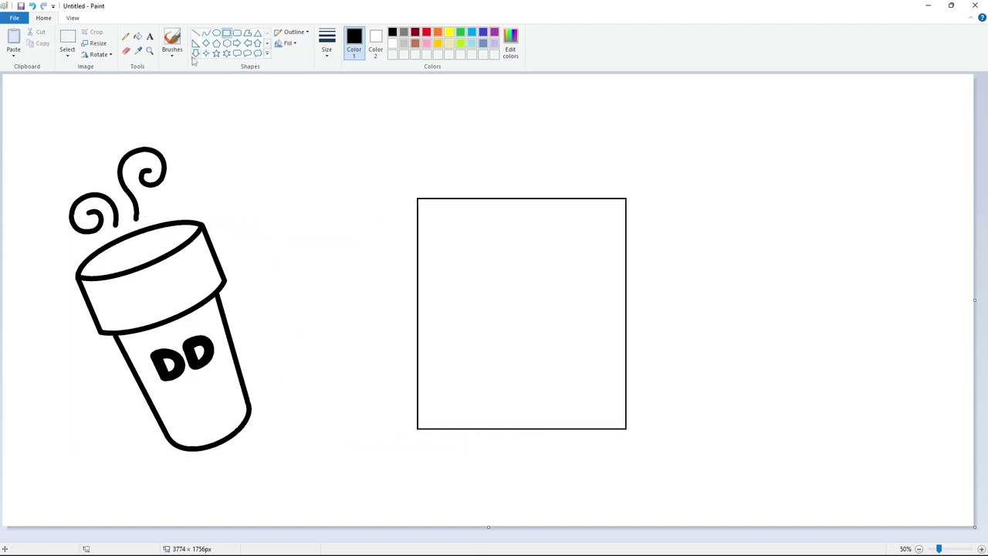
{"action": "left_click", "coordinate": [489, 264]}
{"action": "left_click", "coordinate": [494, 31]}
{"action": "left_click", "coordinate": [483, 32]}
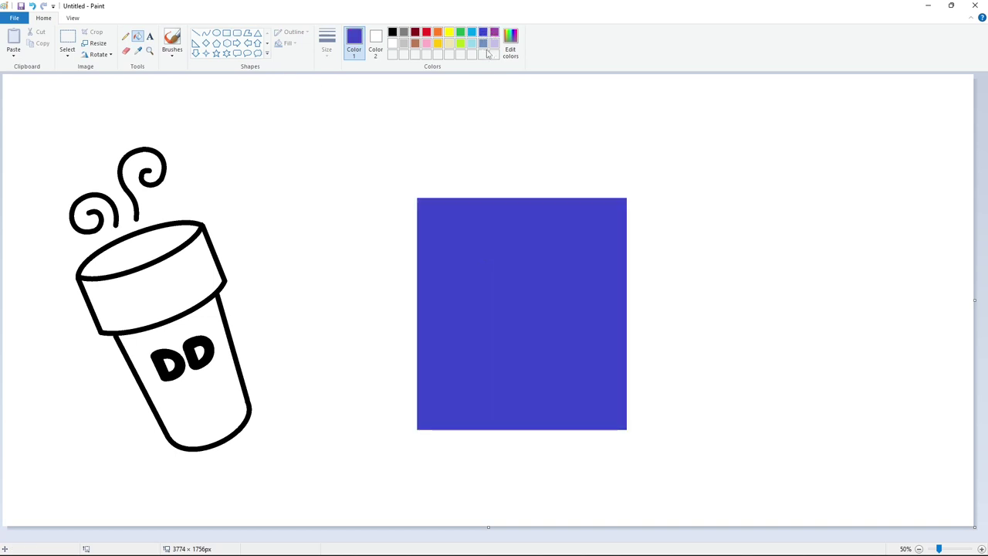
Step: Draw a thin black circle and place it in the empty area above, between the cup and the indigo square
{"action": "left_click", "coordinate": [216, 32]}
{"action": "left_click", "coordinate": [392, 32]}
{"action": "left_click_drag", "start_coordinate": [203, 232], "coordinate": [275, 306]}
{"action": "left_click_drag", "start_coordinate": [239, 280], "coordinate": [238, 270]}
{"action": "left_click_drag", "start_coordinate": [201, 297], "coordinate": [344, 173]}
Step: Copy the black circle and paste the copy over the indigo square's upper-right corner
{"action": "left_click", "coordinate": [68, 37]}
{"action": "left_click_drag", "start_coordinate": [278, 104], "coordinate": [388, 190]}
{"action": "key", "text": "ctrl+c"}
{"action": "left_click", "coordinate": [772, 433]}
{"action": "left_click", "coordinate": [982, 549]}
{"action": "left_click_drag", "start_coordinate": [464, 538], "coordinate": [760, 521]}
{"action": "key", "text": "ctrl+v"}
{"action": "left_click_drag", "start_coordinate": [163, 162], "coordinate": [610, 390]}
Step: Make the pasted selection transparent and nudge the circle flush against the edges of the square's upper-right corner
{"action": "left_click", "coordinate": [67, 53]}
{"action": "left_click", "coordinate": [104, 148]}
{"action": "key", "text": "Right"}
{"action": "key", "text": "Right"}
{"action": "key", "text": "Up"}
{"action": "key", "text": "Up"}
{"action": "key", "text": "Up"}
{"action": "key", "text": "Up"}
{"action": "key", "text": "Up"}
{"action": "key", "text": "Up"}
{"action": "key", "text": "Up"}
{"action": "key", "text": "Up"}
{"action": "key", "text": "Up"}
{"action": "key", "text": "Up"}
{"action": "key", "text": "Up"}
{"action": "left_click", "coordinate": [755, 393]}
Step: Paste three more circle copies and fit them into the indigo square's remaining corners
{"action": "key", "text": "ctrl+v"}
{"action": "left_click_drag", "start_coordinate": [95, 181], "coordinate": [255, 402]}
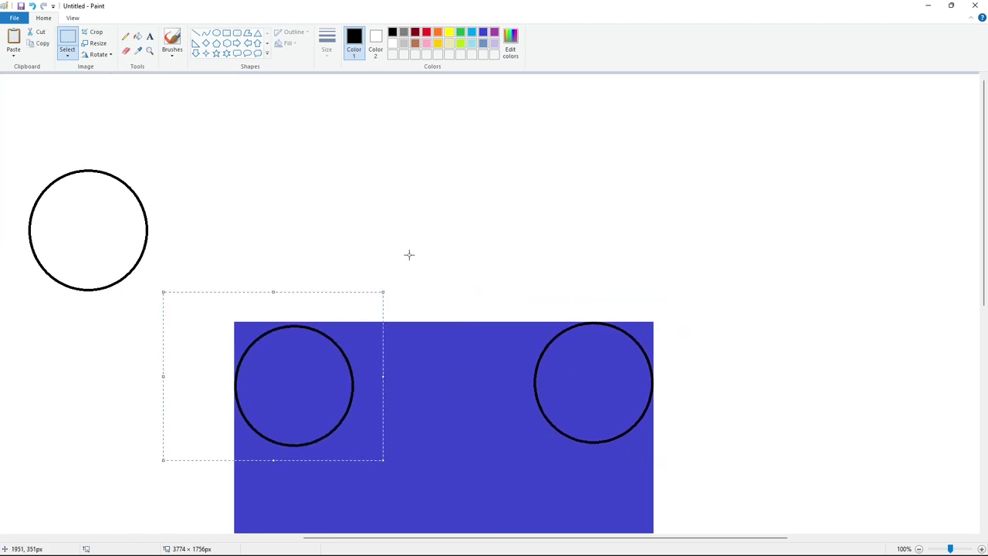
{"action": "scroll", "coordinate": [777, 369], "scroll_direction": "down", "scroll_amount": 5}
{"action": "key", "text": "ctrl+v"}
{"action": "left_click_drag", "start_coordinate": [110, 158], "coordinate": [274, 267]}
{"action": "left_click", "coordinate": [497, 265]}
{"action": "key", "text": "ctrl+v"}
{"action": "left_click_drag", "start_coordinate": [196, 180], "coordinate": [657, 290]}
{"action": "left_click", "coordinate": [762, 291]}
{"action": "scroll", "coordinate": [396, 156], "scroll_direction": "down", "scroll_amount": 2}
Step: Fill the four corner areas outside the circles with white and erase the leftover circle above the square
{"action": "left_click", "coordinate": [138, 36]}
{"action": "left_click", "coordinate": [392, 43]}
{"action": "left_click", "coordinate": [622, 203]}
{"action": "left_click", "coordinate": [421, 203]}
{"action": "left_click", "coordinate": [422, 423]}
{"action": "left_click", "coordinate": [623, 424]}
{"action": "left_click", "coordinate": [361, 128]}
Step: Fill the rounded square with black to absorb the circle outlines, and recolour the whole shape indigo
{"action": "left_click", "coordinate": [393, 32]}
{"action": "left_click", "coordinate": [540, 238]}
{"action": "left_click", "coordinate": [483, 32]}
{"action": "left_click", "coordinate": [496, 214]}
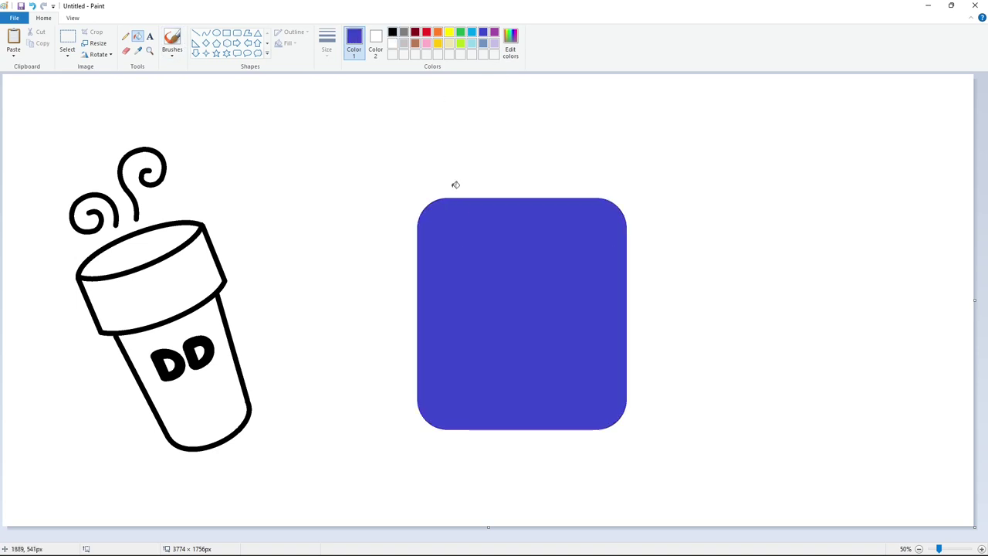
Step: Copy the whole cup drawing with its steam and place the copy to the right of the rounded square
{"action": "left_click", "coordinate": [68, 37]}
{"action": "left_click_drag", "start_coordinate": [225, 481], "coordinate": [37, 488]}
{"action": "key", "text": "ctrl+c"}
{"action": "key", "text": "ctrl+v"}
{"action": "left_click_drag", "start_coordinate": [139, 255], "coordinate": [805, 300]}
Step: Copy the indigo rounded square and place the copy over the original cup
{"action": "left_click_drag", "start_coordinate": [327, 155], "coordinate": [662, 474]}
{"action": "key", "text": "ctrl+c"}
{"action": "key", "text": "ctrl+v"}
{"action": "left_click_drag", "start_coordinate": [238, 223], "coordinate": [212, 323]}
{"action": "left_click", "coordinate": [679, 285]}
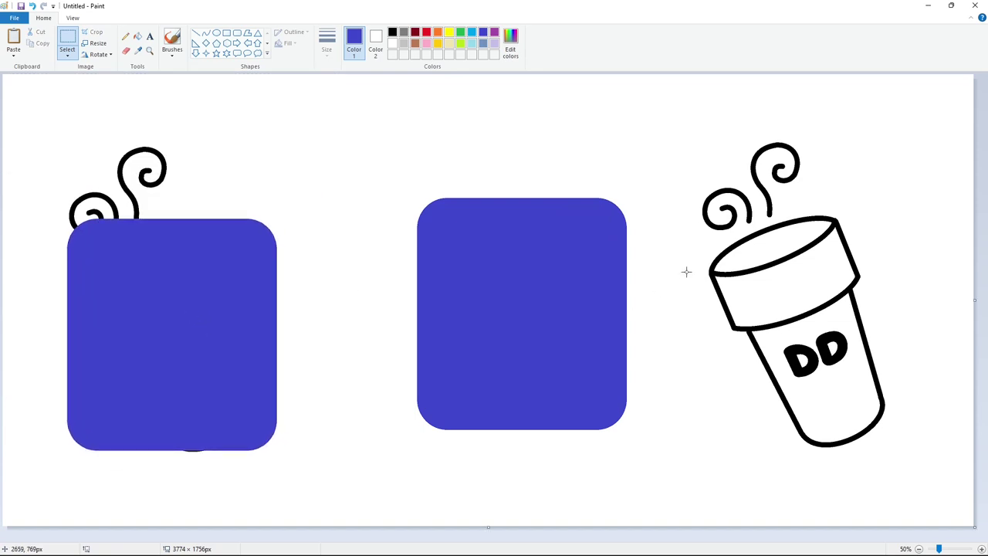
Step: Copy the cup drawing with its steam and place the transparent copy over the leftmost indigo rounded square
{"action": "left_click_drag", "start_coordinate": [910, 432], "coordinate": [938, 496]}
{"action": "key", "text": "ctrl+c"}
{"action": "left_click", "coordinate": [982, 549]}
{"action": "key", "text": "ctrl+v"}
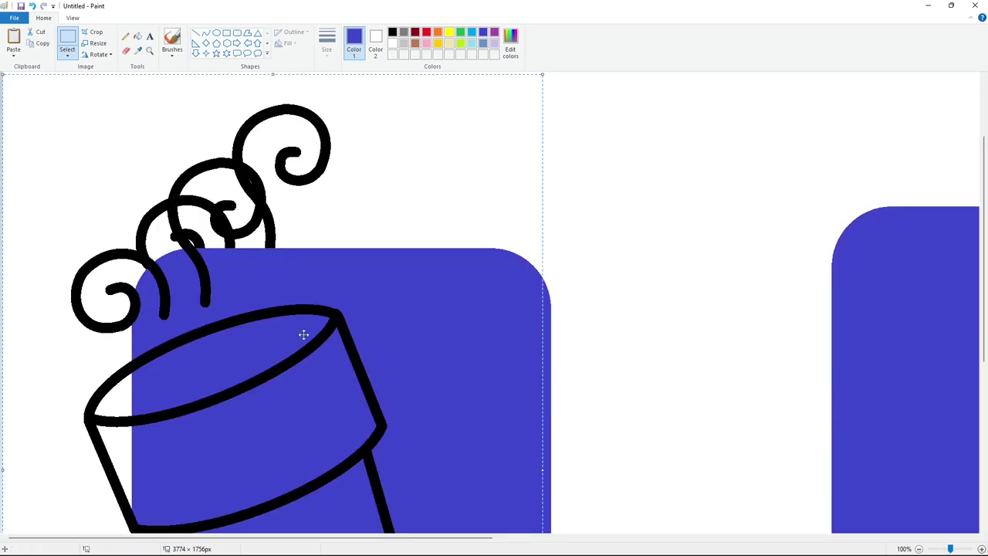
{"action": "left_click_drag", "start_coordinate": [229, 361], "coordinate": [280, 310]}
{"action": "key", "text": "Right"}
{"action": "key", "text": "Right"}
{"action": "key", "text": "Right"}
{"action": "key", "text": "Right"}
{"action": "key", "text": "Right"}
{"action": "key", "text": "Right"}
{"action": "key", "text": "Right"}
{"action": "key", "text": "Right"}
{"action": "key", "text": "Right"}
{"action": "key", "text": "Right"}
{"action": "key", "text": "Right"}
{"action": "key", "text": "Right"}
{"action": "key", "text": "Right"}
{"action": "key", "text": "Right"}
{"action": "key", "text": "Right"}
{"action": "key", "text": "Right"}
{"action": "key", "text": "Right"}
{"action": "key", "text": "Right"}
{"action": "key", "text": "Right"}
{"action": "key", "text": "Right"}
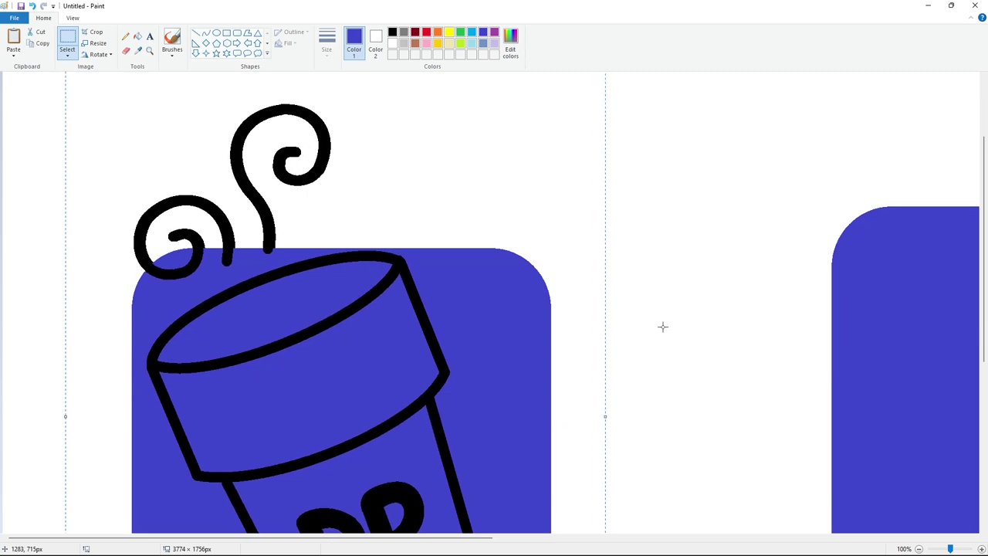
{"action": "key", "text": "Right"}
{"action": "key", "text": "ctrl+Page_Down"}
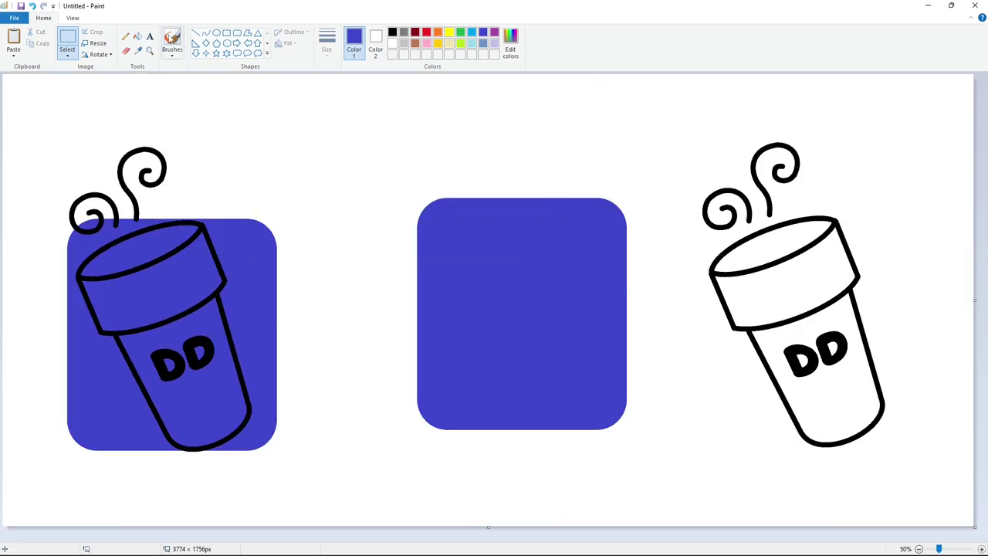
Step: Erase the middle rounded square with a white fill and recolour the square behind the cup lavender
{"action": "left_click", "coordinate": [137, 36]}
{"action": "left_click", "coordinate": [392, 43]}
{"action": "left_click", "coordinate": [512, 293]}
{"action": "left_click", "coordinate": [494, 44]}
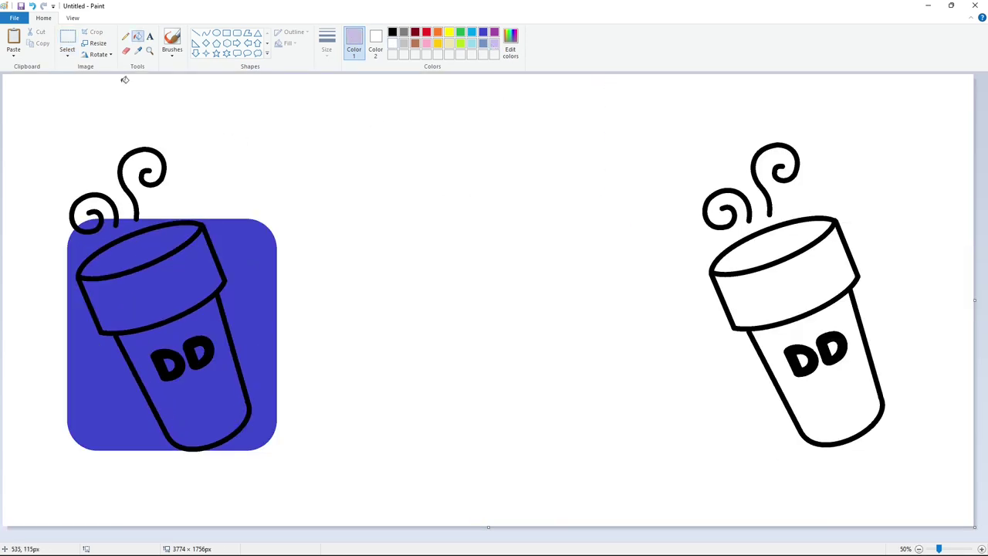
{"action": "left_click", "coordinate": [249, 258]}
Step: Draw a thin black contour alongside the cup's right side, slightly offset, from the lavender square's top edge to its bottom edge
{"action": "left_click", "coordinate": [197, 32]}
{"action": "left_click", "coordinate": [327, 42]}
{"action": "left_click", "coordinate": [352, 128]}
{"action": "left_click", "coordinate": [392, 31]}
{"action": "left_click", "coordinate": [206, 33]}
{"action": "mouse_move", "coordinate": [212, 218]}
{"action": "left_mouse_down"}
{"action": "mouse_move", "coordinate": [231, 297]}
{"action": "mouse_move", "coordinate": [241, 288]}
{"action": "mouse_move", "coordinate": [236, 451]}
{"action": "left_mouse_up"}
{"action": "left_click_drag", "start_coordinate": [253, 412], "coordinate": [270, 431]}
{"action": "key", "text": "ctrl+z"}
{"action": "left_click", "coordinate": [196, 33]}
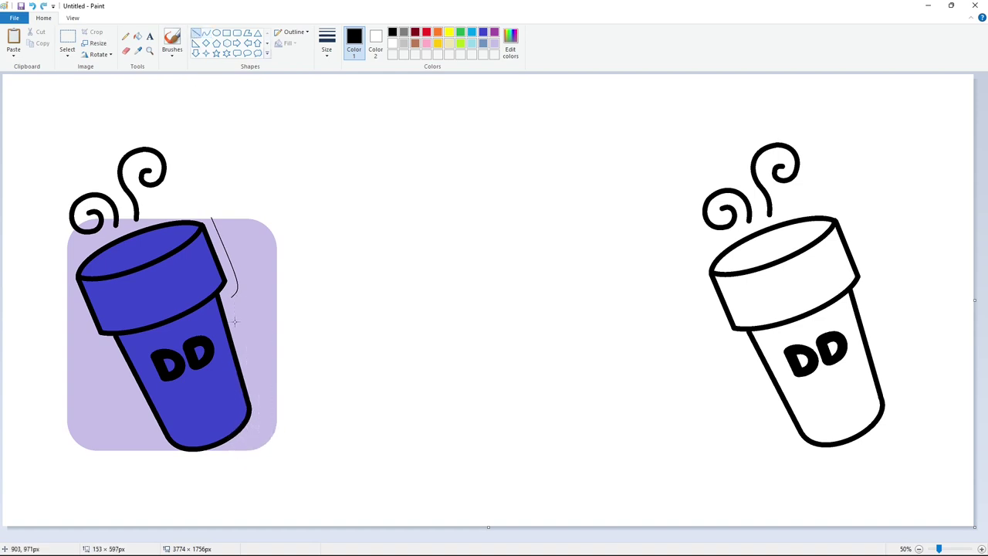
{"action": "mouse_move", "coordinate": [231, 296]}
{"action": "left_mouse_down"}
{"action": "mouse_move", "coordinate": [257, 394]}
{"action": "mouse_move", "coordinate": [236, 451]}
{"action": "mouse_move", "coordinate": [272, 432]}
{"action": "mouse_move", "coordinate": [248, 442]}
{"action": "left_mouse_up"}
{"action": "left_click", "coordinate": [206, 32]}
{"action": "left_click", "coordinate": [250, 182]}
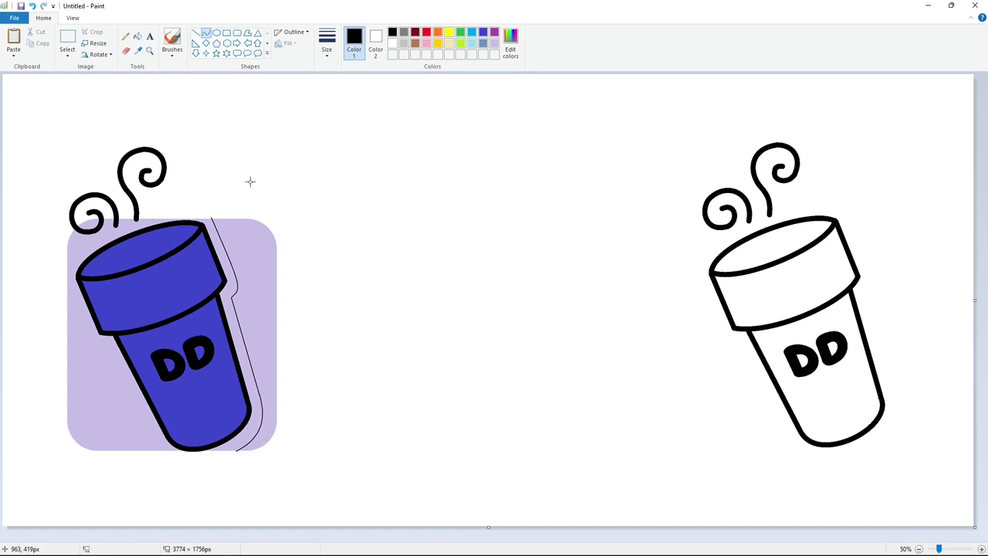
Step: Draw the matching thin black contour along the cup's left side and below the smaller steam swirl
{"action": "double_click", "coordinate": [73, 252]}
{"action": "left_click", "coordinate": [127, 251]}
{"action": "left_click_drag", "start_coordinate": [67, 277], "coordinate": [107, 346]}
{"action": "double_click", "coordinate": [92, 340]}
{"action": "left_click", "coordinate": [148, 342]}
{"action": "left_click_drag", "start_coordinate": [116, 362], "coordinate": [162, 452]}
{"action": "double_click", "coordinate": [163, 452]}
{"action": "left_click", "coordinate": [219, 230]}
Step: Recolour both steam swirls indigo and the cup outline dark red
{"action": "left_click", "coordinate": [138, 36]}
{"action": "left_click", "coordinate": [217, 247]}
{"action": "key", "text": "ctrl+z"}
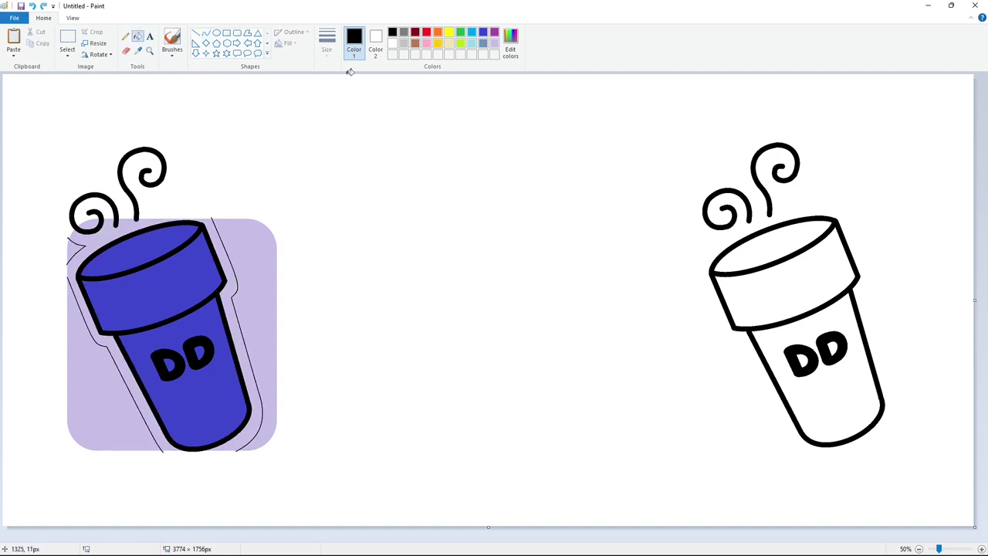
{"action": "left_click", "coordinate": [484, 33]}
{"action": "left_click", "coordinate": [137, 201]}
{"action": "left_click", "coordinate": [117, 213]}
{"action": "left_click", "coordinate": [392, 32]}
{"action": "left_click", "coordinate": [416, 32]}
{"action": "left_click", "coordinate": [204, 225]}
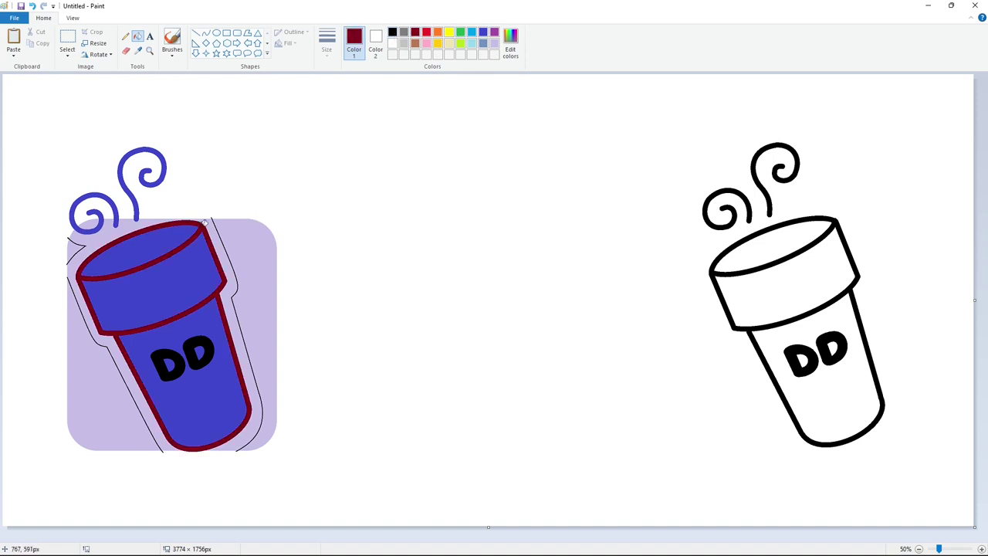
Step: Fill the strip between the cup and the thin contour black to merge them, and turn the merged strip white
{"action": "left_click", "coordinate": [392, 32]}
{"action": "left_click", "coordinate": [219, 246]}
{"action": "left_click", "coordinate": [392, 43]}
{"action": "left_click", "coordinate": [215, 235]}
Step: Fill the remaining lavender areas of the square outside the white strip with black
{"action": "left_click", "coordinate": [392, 32]}
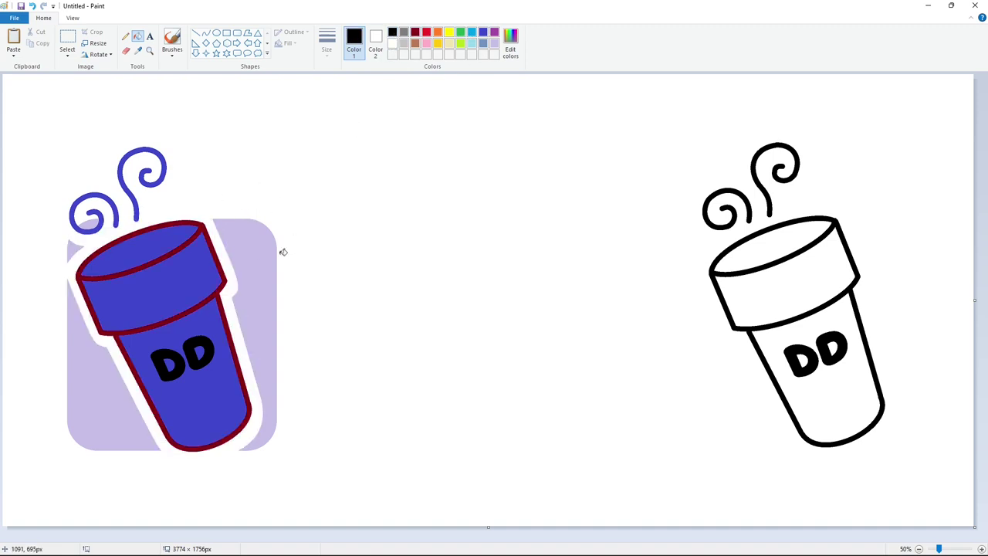
{"action": "left_click", "coordinate": [255, 239]}
{"action": "left_click", "coordinate": [84, 324]}
{"action": "left_click", "coordinate": [74, 246]}
Step: Fill the cup's opening, lid, body, the holes of the DD letters and the lavender patch in the swirl with white
{"action": "left_click", "coordinate": [982, 548]}
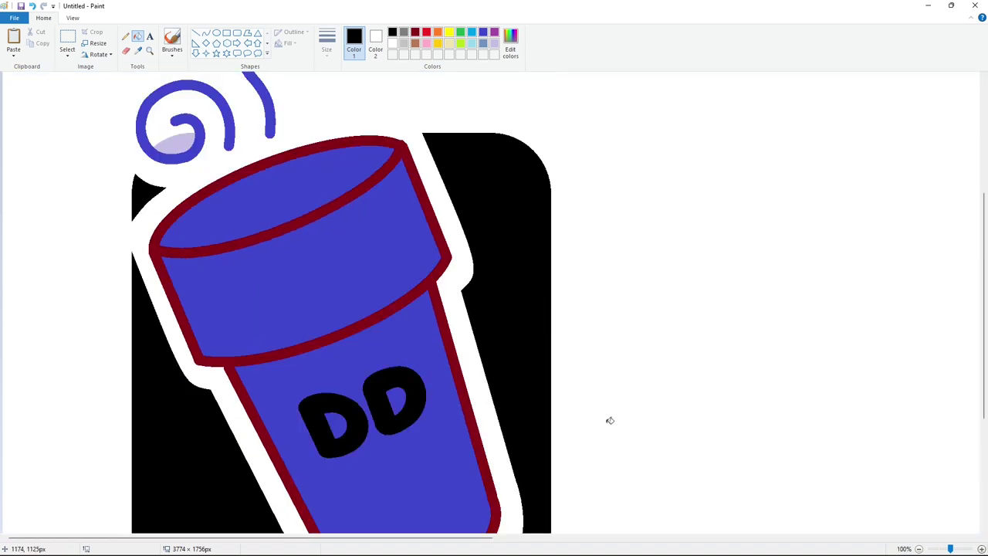
{"action": "left_click", "coordinate": [392, 44]}
{"action": "left_click", "coordinate": [182, 144]}
{"action": "left_click", "coordinate": [324, 181]}
{"action": "left_click", "coordinate": [351, 359]}
{"action": "left_click", "coordinate": [397, 400]}
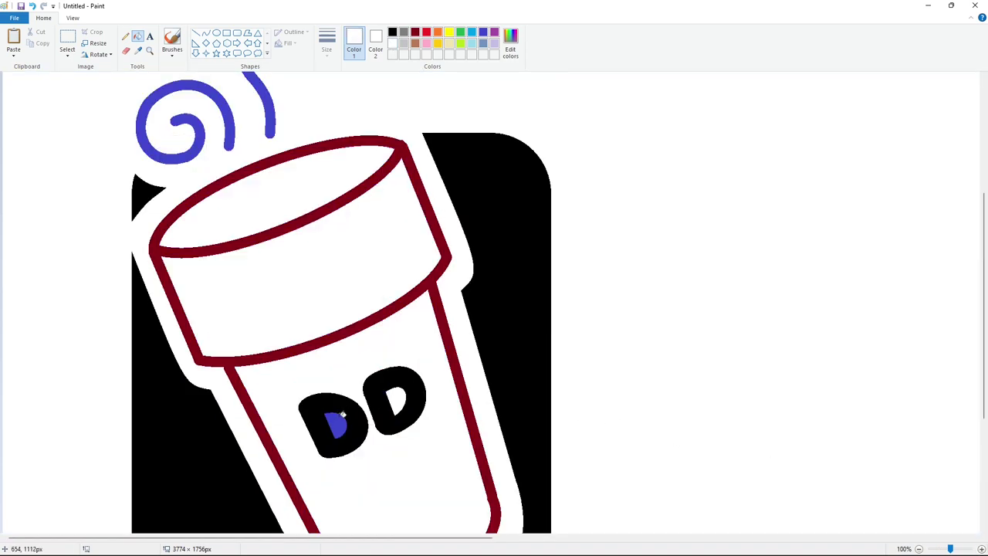
{"action": "left_click", "coordinate": [338, 425]}
Step: Recolour the cup outline and the steam swirls black
{"action": "left_click", "coordinate": [392, 33]}
{"action": "left_click", "coordinate": [393, 142]}
{"action": "left_click", "coordinate": [272, 113]}
Step: Draw a thick black curve across the cup's opening as the coffee surface and fill the area below it with black
{"action": "left_click", "coordinate": [206, 32]}
{"action": "left_click", "coordinate": [326, 47]}
{"action": "left_click", "coordinate": [351, 99]}
{"action": "left_click_drag", "start_coordinate": [173, 248], "coordinate": [367, 173]}
{"action": "left_click_drag", "start_coordinate": [238, 214], "coordinate": [311, 160]}
{"action": "left_click", "coordinate": [138, 36]}
{"action": "left_click", "coordinate": [270, 185]}
{"action": "left_click", "coordinate": [919, 548]}
Step: Erase the spare cup copy with white and add the black text DUNKIN beside the logo
{"action": "left_click", "coordinate": [392, 43]}
{"action": "left_click", "coordinate": [783, 220]}
{"action": "left_click", "coordinate": [150, 36]}
{"action": "left_click", "coordinate": [393, 33]}
{"action": "left_click", "coordinate": [334, 292]}
{"action": "type", "text": "DUNKIN"}
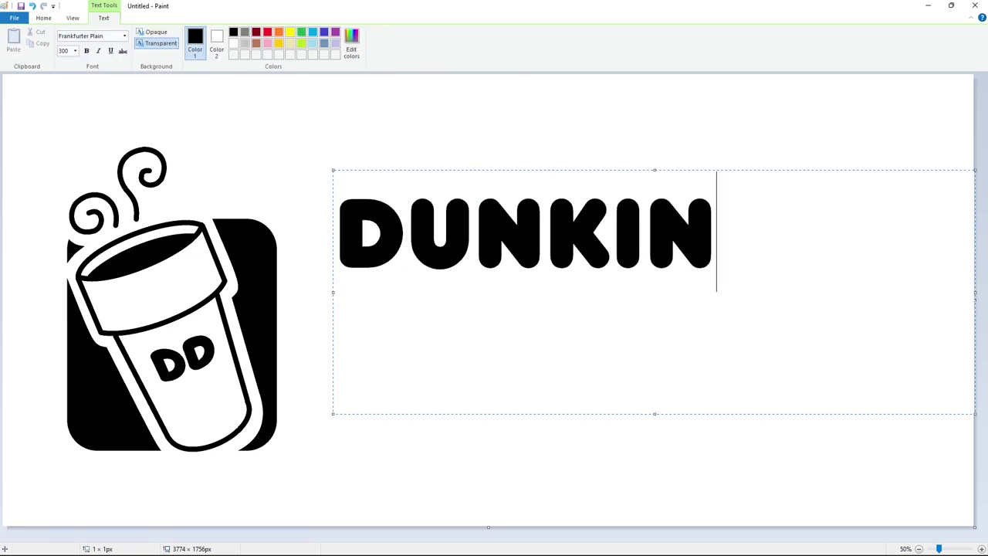
Step: Shift the start of the DUNKIN text box down and left, and set its font size to 450
{"action": "left_click_drag", "start_coordinate": [334, 170], "coordinate": [310, 206]}
{"action": "key", "text": "ctrl+a"}
{"action": "left_click", "coordinate": [75, 51]}
{"action": "type", "text": "450"}
{"action": "key", "text": "Return"}
{"action": "left_click", "coordinate": [420, 262]}
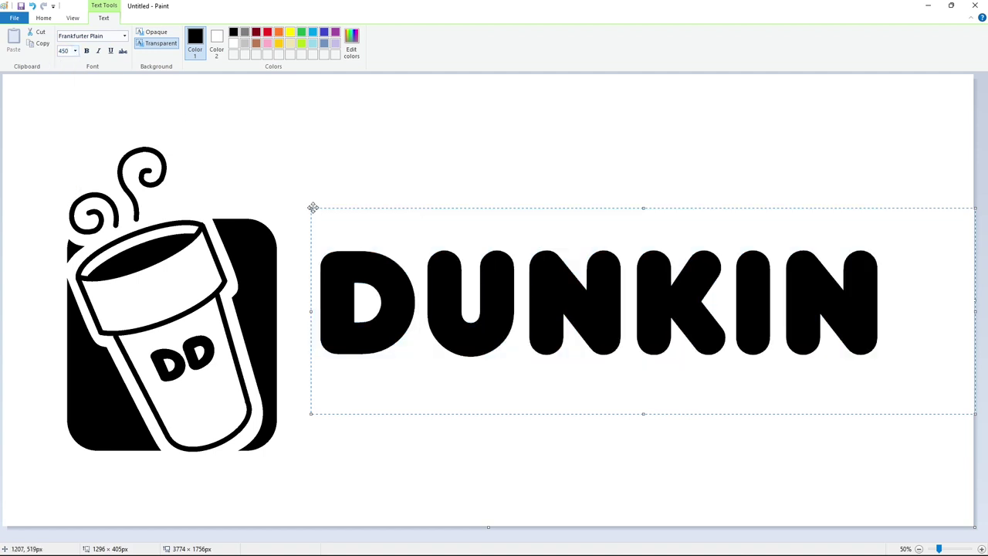
Step: Set the DUNKIN text to font size 460 and place it close to the square, level with its upper edge
{"action": "left_click_drag", "start_coordinate": [309, 207], "coordinate": [287, 180]}
{"action": "key", "text": "ctrl+a"}
{"action": "left_click", "coordinate": [74, 51]}
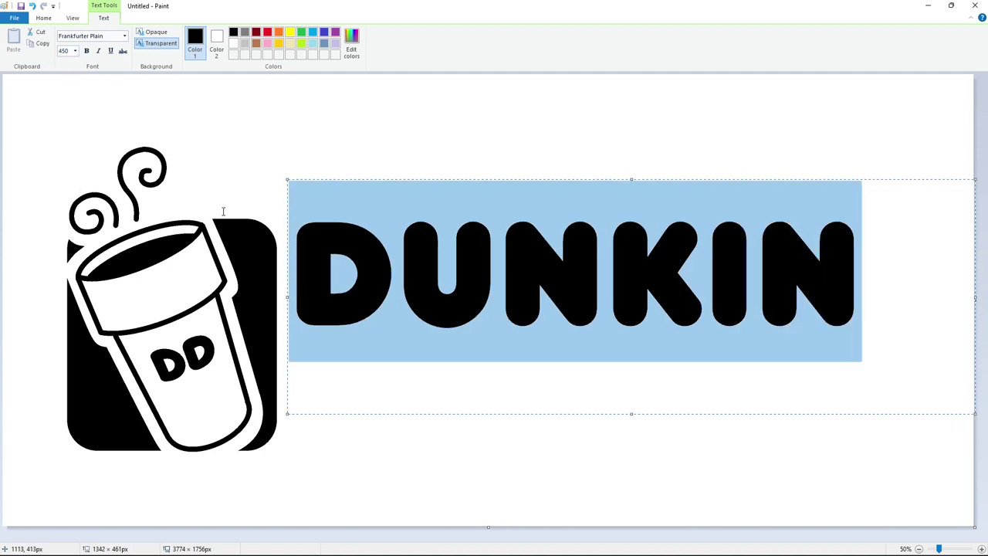
{"action": "type", "text": "460"}
{"action": "key", "text": "Return"}
{"action": "left_click", "coordinate": [393, 243]}
{"action": "left_click_drag", "start_coordinate": [288, 179], "coordinate": [289, 176]}
{"action": "left_click", "coordinate": [225, 172]}
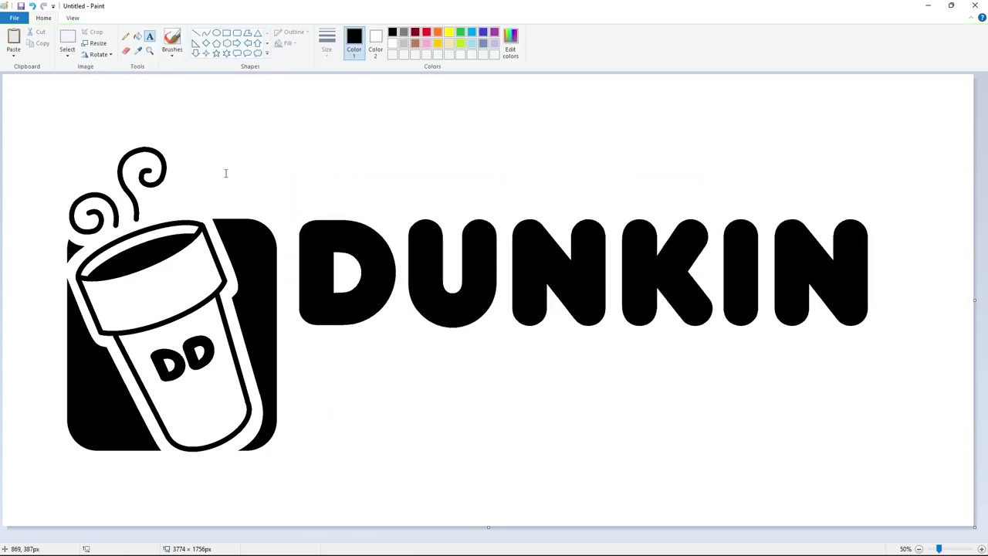
Step: Add the text DONUTS at font size 460 directly below DUNKIN
{"action": "left_click", "coordinate": [310, 245]}
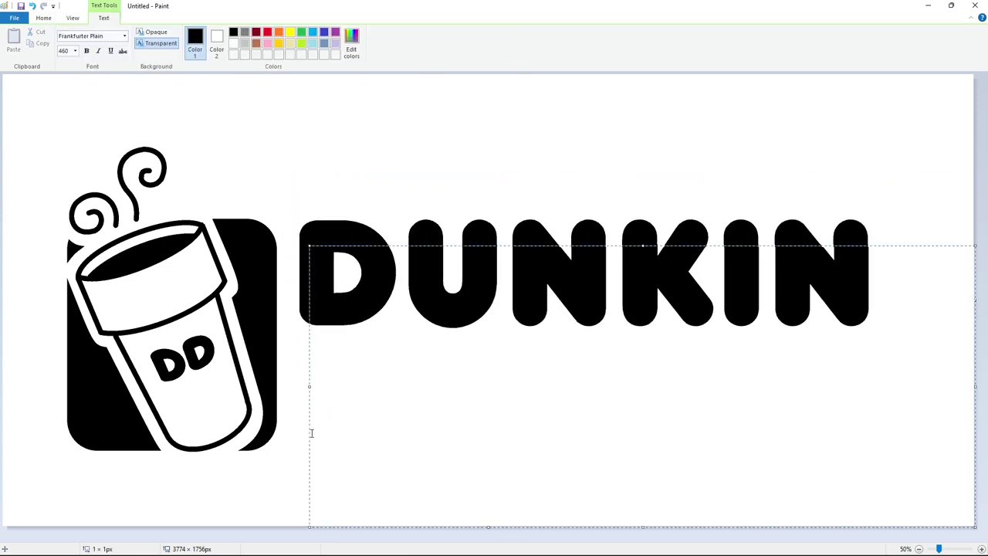
{"action": "type", "text": "DONUTS"}
{"action": "left_click_drag", "start_coordinate": [310, 246], "coordinate": [288, 295]}
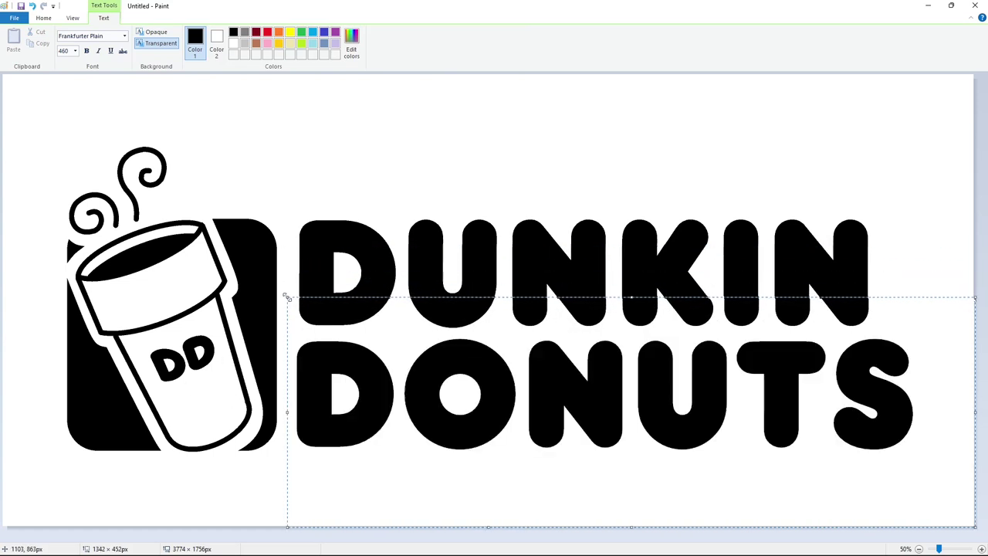
{"action": "left_click", "coordinate": [150, 128]}
Step: Shift the word DONUTS slightly to the right so its first letter lines up with the D of DUNKIN
{"action": "left_click", "coordinate": [68, 39]}
{"action": "left_click_drag", "start_coordinate": [283, 335], "coordinate": [922, 494]}
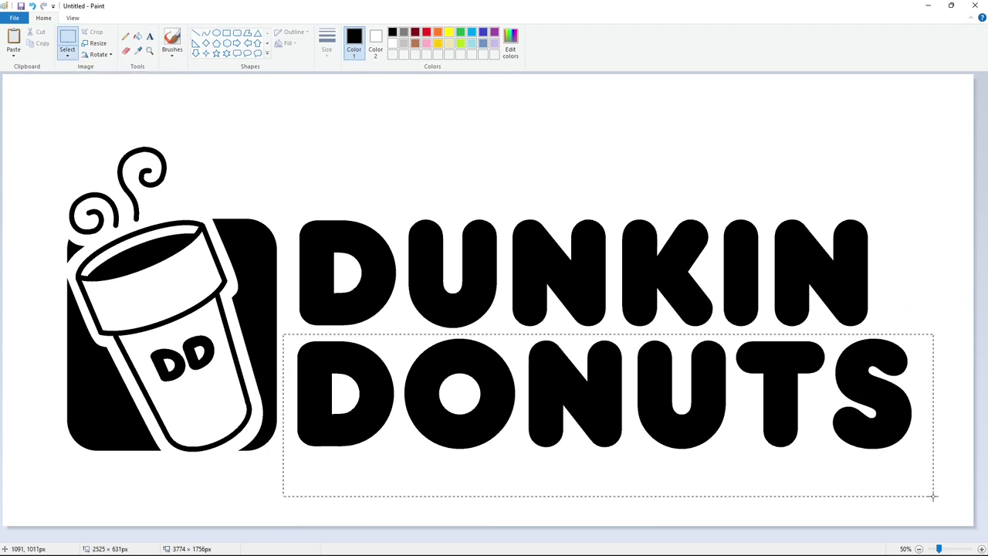
{"action": "key", "text": "Delete"}
{"action": "left_click_drag", "start_coordinate": [469, 405], "coordinate": [495, 409]}
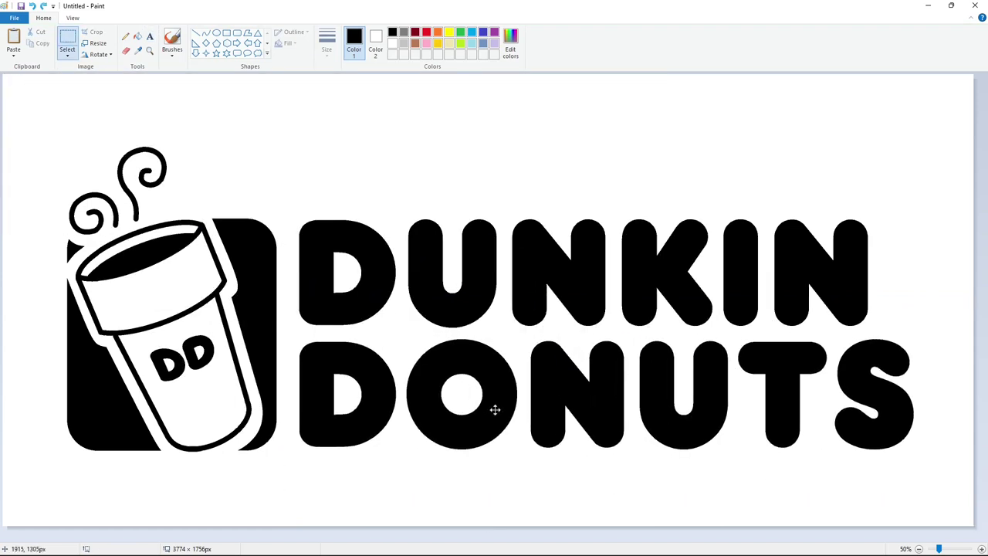
{"action": "left_click", "coordinate": [393, 325]}
Step: Recolour the O of DONUTS indigo and place a black copy of it closer to the D
{"action": "left_click_drag", "start_coordinate": [947, 486], "coordinate": [948, 487]}
{"action": "left_click", "coordinate": [982, 549]}
{"action": "left_click_drag", "start_coordinate": [398, 539], "coordinate": [633, 539]}
{"action": "scroll", "coordinate": [610, 452], "scroll_direction": "down", "scroll_amount": 3}
{"action": "left_click", "coordinate": [73, 36]}
{"action": "mouse_move", "coordinate": [349, 251]}
{"action": "left_mouse_down"}
{"action": "mouse_move", "coordinate": [565, 501]}
{"action": "mouse_move", "coordinate": [584, 511]}
{"action": "left_mouse_up"}
{"action": "key", "text": "ctrl+c"}
{"action": "left_click", "coordinate": [483, 32]}
{"action": "left_click", "coordinate": [137, 36]}
{"action": "left_click", "coordinate": [391, 340]}
{"action": "key", "text": "ctrl+v"}
{"action": "left_click_drag", "start_coordinate": [115, 195], "coordinate": [444, 365]}
{"action": "left_click", "coordinate": [210, 167]}
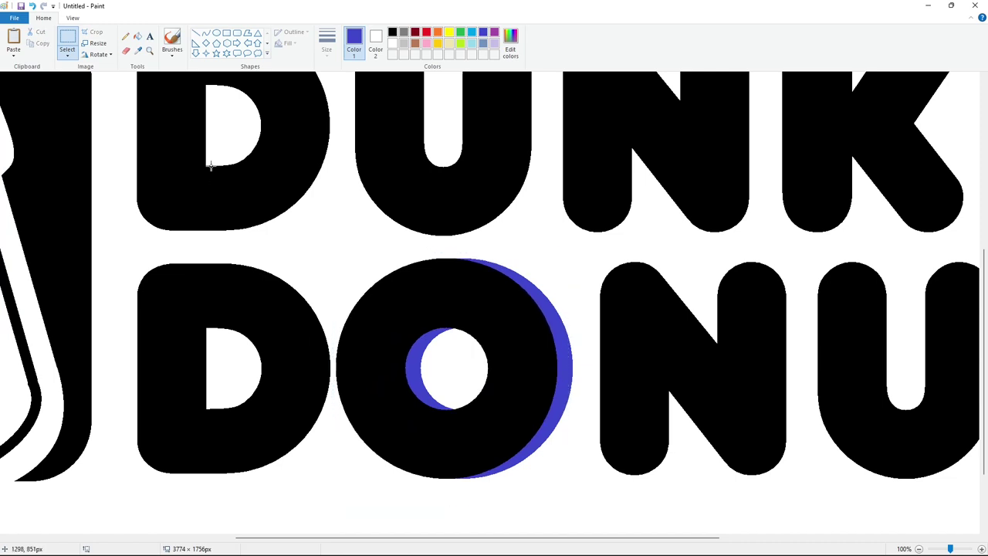
Step: Fill the indigo remnants of the original O with white
{"action": "left_click", "coordinate": [137, 37]}
{"action": "left_click", "coordinate": [392, 43]}
{"action": "left_click", "coordinate": [563, 369]}
{"action": "left_click", "coordinate": [414, 369]}
Step: Recolour the N of DONUTS indigo and place a black copy of it closer to the O
{"action": "left_click", "coordinate": [67, 38]}
{"action": "left_click_drag", "start_coordinate": [584, 247], "coordinate": [800, 512]}
{"action": "key", "text": "ctrl+c"}
{"action": "left_click", "coordinate": [137, 36]}
{"action": "left_click", "coordinate": [483, 32]}
{"action": "left_click", "coordinate": [650, 315]}
{"action": "key", "text": "ctrl+v"}
{"action": "left_click_drag", "start_coordinate": [63, 217], "coordinate": [614, 392]}
{"action": "left_click", "coordinate": [232, 118]}
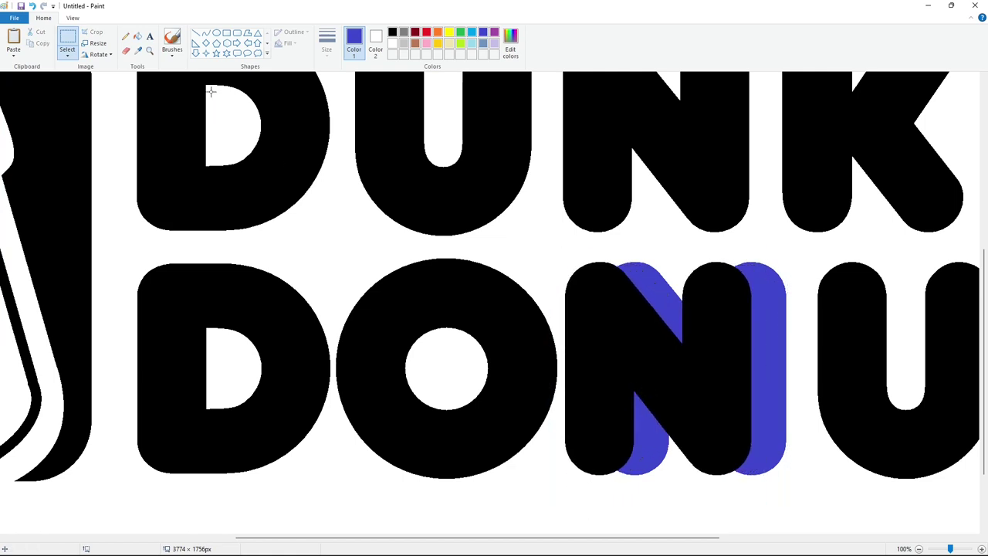
Step: Fill the indigo remnants of the original N of DONUTS with white
{"action": "left_click", "coordinate": [137, 36]}
{"action": "left_click", "coordinate": [393, 43]}
{"action": "left_click", "coordinate": [640, 279]}
{"action": "left_click", "coordinate": [768, 363]}
{"action": "left_click", "coordinate": [642, 452]}
Step: Recolour the U of DONUTS indigo and place a black copy of it closer to the N
{"action": "scroll", "coordinate": [640, 459], "scroll_direction": "right", "scroll_amount": 5}
{"action": "left_click", "coordinate": [67, 38]}
{"action": "mouse_move", "coordinate": [430, 241]}
{"action": "left_mouse_down"}
{"action": "mouse_move", "coordinate": [581, 407]}
{"action": "mouse_move", "coordinate": [672, 490]}
{"action": "left_mouse_up"}
{"action": "key", "text": "ctrl+c"}
{"action": "left_click", "coordinate": [137, 36]}
{"action": "left_click", "coordinate": [482, 32]}
{"action": "left_click", "coordinate": [511, 264]}
{"action": "key", "text": "ctrl+v"}
{"action": "left_click_drag", "start_coordinate": [98, 222], "coordinate": [511, 376]}
{"action": "left_click", "coordinate": [644, 374]}
Step: Fill the indigo remnants of the original U with white
{"action": "left_click", "coordinate": [138, 36]}
{"action": "left_click", "coordinate": [392, 43]}
{"action": "left_click", "coordinate": [522, 309]}
{"action": "left_click", "coordinate": [637, 308]}
Step: Recolour the T of DONUTS indigo and place a black copy of it closer to the U
{"action": "left_click", "coordinate": [68, 38]}
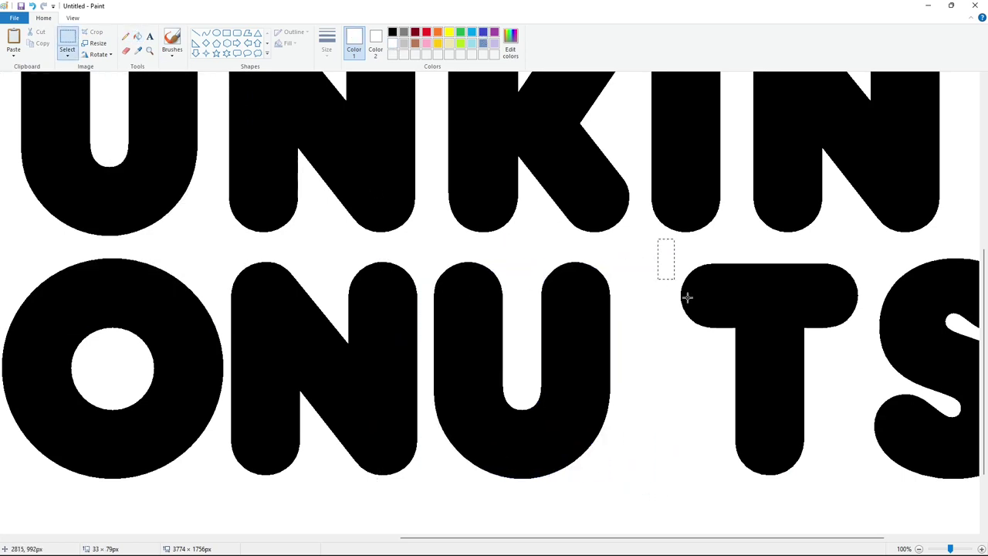
{"action": "left_click_drag", "start_coordinate": [863, 512], "coordinate": [864, 511]}
{"action": "left_click", "coordinate": [137, 36]}
{"action": "left_click", "coordinate": [483, 32]}
{"action": "left_click", "coordinate": [771, 337]}
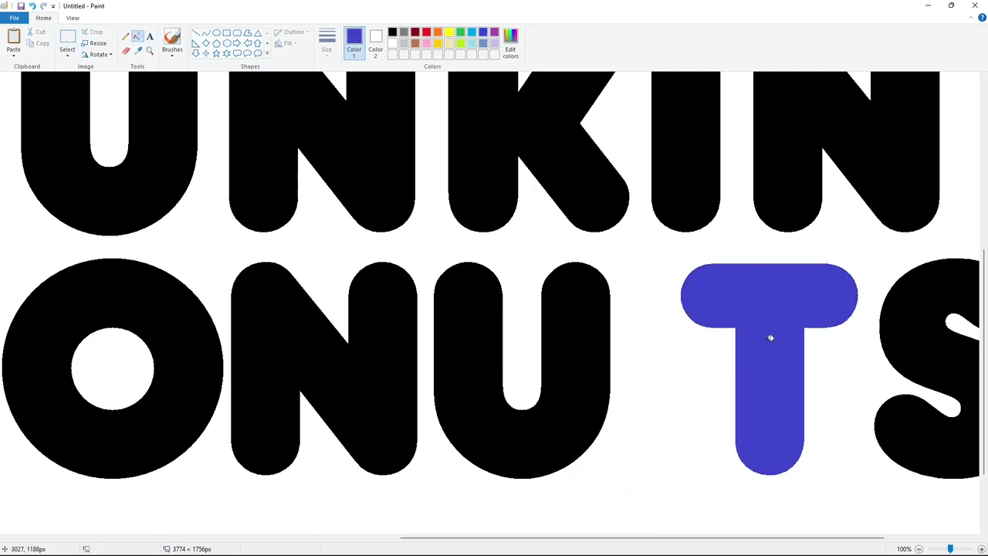
{"action": "key", "text": "ctrl+v"}
{"action": "left_click_drag", "start_coordinate": [97, 220], "coordinate": [688, 384]}
Step: Fill the indigo remnants of the original T with white
{"action": "left_click", "coordinate": [138, 36]}
{"action": "left_click", "coordinate": [392, 43]}
{"action": "left_click", "coordinate": [814, 297]}
Step: Recolour the S of DONUTS indigo and place a black copy of it closer to the T
{"action": "left_click_drag", "start_coordinate": [773, 538], "coordinate": [862, 545]}
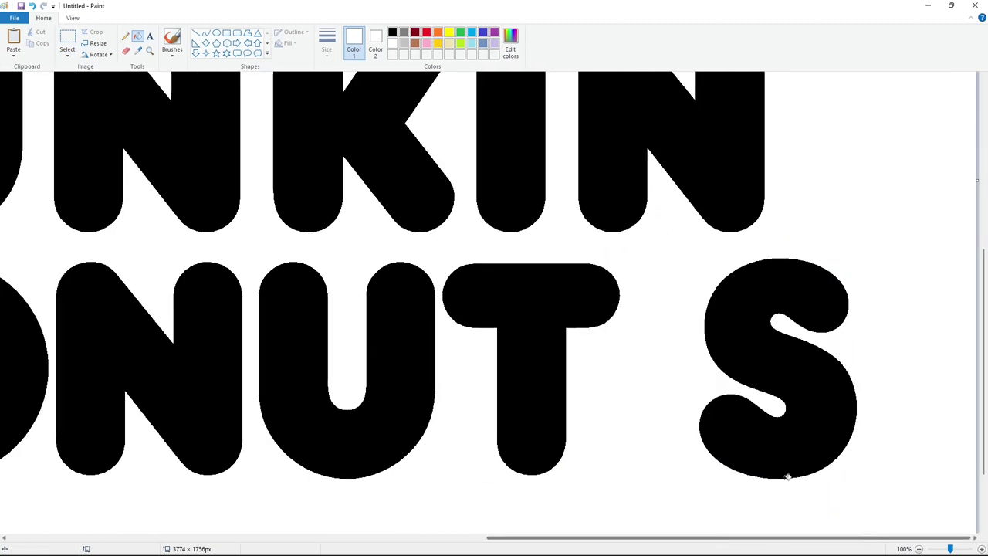
{"action": "left_click", "coordinate": [67, 39]}
{"action": "left_click_drag", "start_coordinate": [656, 251], "coordinate": [913, 497]}
{"action": "key", "text": "ctrl+c"}
{"action": "left_click", "coordinate": [137, 36]}
{"action": "left_click", "coordinate": [483, 32]}
{"action": "left_click", "coordinate": [761, 305]}
{"action": "key", "text": "ctrl+v"}
{"action": "left_click_drag", "start_coordinate": [199, 223], "coordinate": [842, 402]}
{"action": "key", "text": "Left"}
{"action": "key", "text": "Left"}
{"action": "key", "text": "Left"}
{"action": "key", "text": "Left"}
{"action": "key", "text": "Left"}
{"action": "key", "text": "Left"}
{"action": "key", "text": "Left"}
{"action": "key", "text": "Left"}
{"action": "key", "text": "Left"}
{"action": "key", "text": "Left"}
{"action": "key", "text": "Left"}
{"action": "key", "text": "Left"}
{"action": "key", "text": "Left"}
{"action": "key", "text": "Left"}
{"action": "key", "text": "Left"}
{"action": "key", "text": "Left"}
{"action": "key", "text": "Left"}
{"action": "key", "text": "Left"}
{"action": "key", "text": "Left"}
{"action": "key", "text": "Left"}
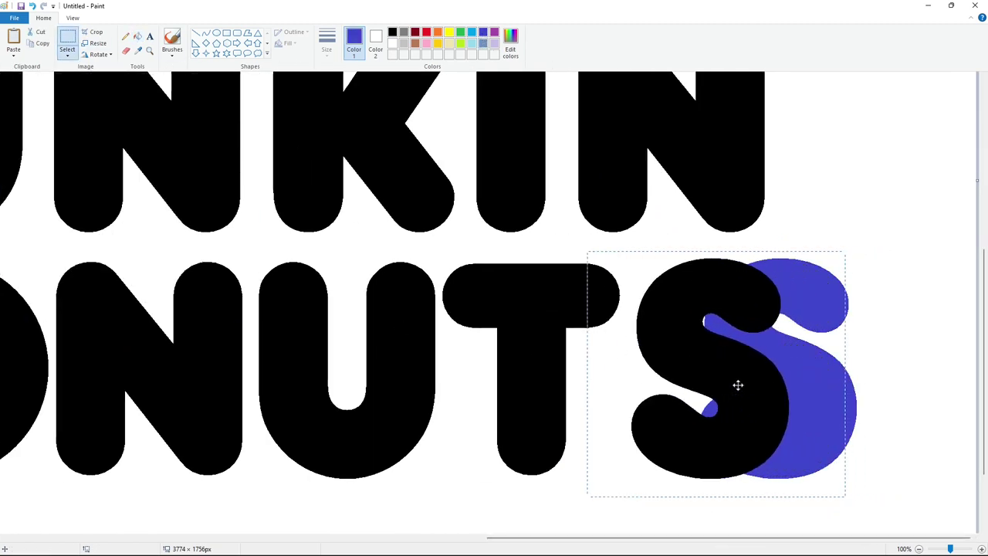
{"action": "key", "text": "Left"}
{"action": "key", "text": "Left"}
{"action": "key", "text": "Left"}
{"action": "key", "text": "Left"}
{"action": "key", "text": "Left"}
{"action": "left_click", "coordinate": [869, 386]}
Step: Fill the indigo remnants of the original S with white, including the bit inside its lower curve
{"action": "left_click", "coordinate": [137, 37]}
{"action": "left_click", "coordinate": [392, 44]}
{"action": "left_click", "coordinate": [809, 304]}
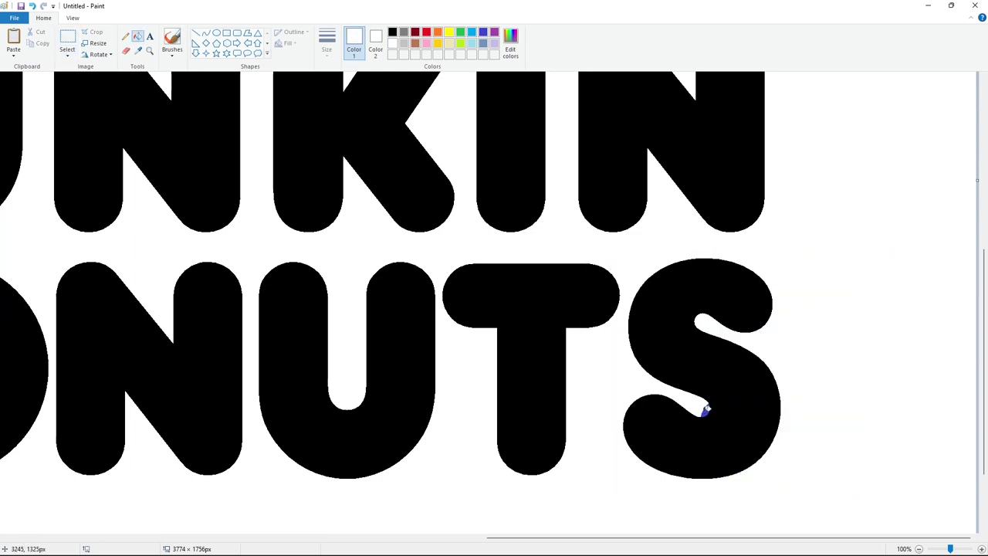
{"action": "left_click", "coordinate": [706, 410]}
Step: Draw two overlapping black circles after DUNKIN as an apostrophe base, the lower, smaller one about 85 × 91 px
{"action": "left_click", "coordinate": [919, 549]}
{"action": "left_click", "coordinate": [206, 35]}
{"action": "left_click", "coordinate": [217, 35]}
{"action": "scroll", "coordinate": [217, 36], "scroll_direction": "down", "scroll_amount": 1}
{"action": "scroll", "coordinate": [148, 51], "scroll_direction": "up", "scroll_amount": 1}
{"action": "left_click", "coordinate": [392, 31]}
{"action": "mouse_move", "coordinate": [911, 238]}
{"action": "left_mouse_down"}
{"action": "mouse_move", "coordinate": [924, 249]}
{"action": "mouse_move", "coordinate": [904, 235]}
{"action": "mouse_move", "coordinate": [900, 249]}
{"action": "mouse_move", "coordinate": [916, 267]}
{"action": "left_mouse_up"}
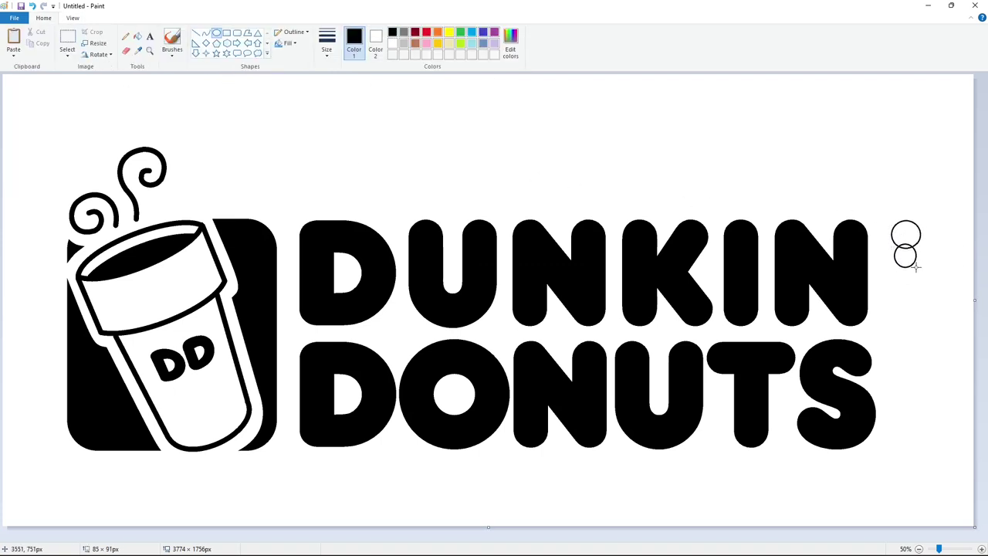
{"action": "left_click", "coordinate": [915, 307]}
Step: Join the two apostrophe circles with a black curve along each side
{"action": "left_click", "coordinate": [206, 33]}
{"action": "left_click_drag", "start_coordinate": [893, 235], "coordinate": [892, 234]}
{"action": "left_click", "coordinate": [891, 244]}
{"action": "left_click", "coordinate": [892, 244]}
{"action": "left_click", "coordinate": [918, 246]}
{"action": "left_click", "coordinate": [922, 245]}
{"action": "left_click", "coordinate": [922, 245]}
Step: Fill all the enclosed areas of the apostrophe outline with black
{"action": "left_click", "coordinate": [981, 549]}
{"action": "left_click_drag", "start_coordinate": [236, 538], "coordinate": [973, 533]}
{"action": "left_click", "coordinate": [137, 37]}
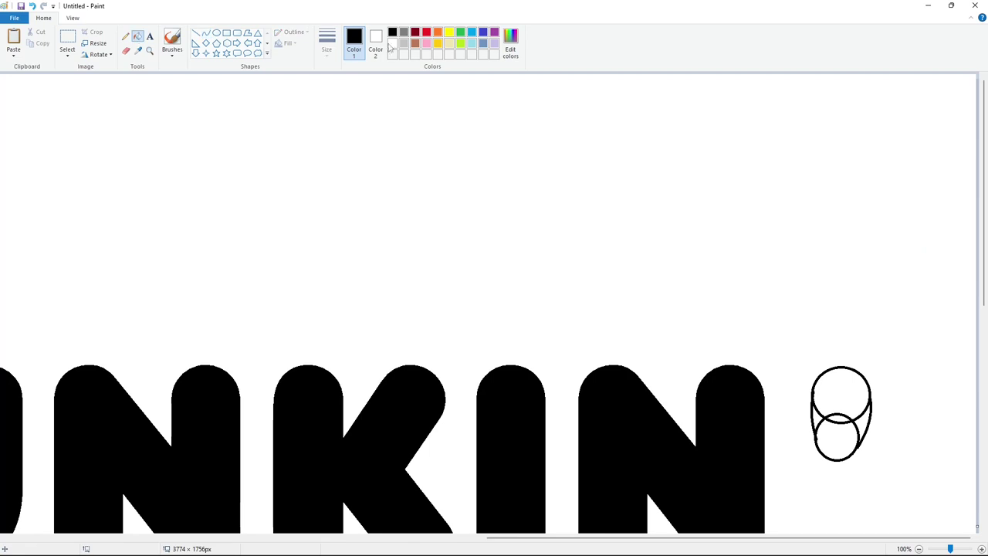
{"action": "left_click", "coordinate": [842, 392]}
{"action": "left_click", "coordinate": [862, 426]}
{"action": "left_click", "coordinate": [838, 418]}
{"action": "left_click", "coordinate": [838, 440]}
{"action": "left_click", "coordinate": [818, 420]}
Step: Smooth the apostrophe's edges with the pencil and short straight lines, using black to fill gaps and white to trim
{"action": "left_click", "coordinate": [126, 36]}
{"action": "left_click", "coordinate": [328, 46]}
{"action": "left_click", "coordinate": [350, 93]}
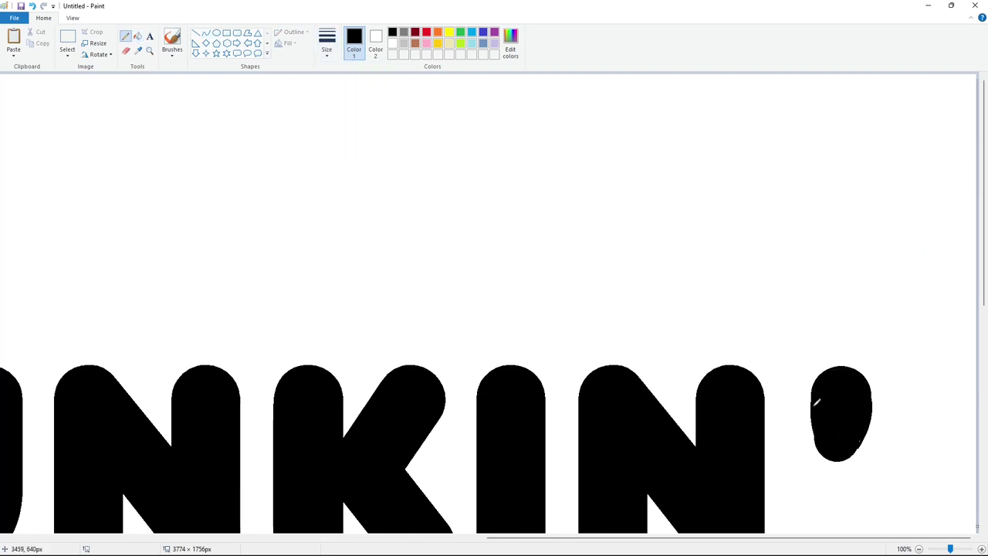
{"action": "left_click", "coordinate": [207, 34]}
{"action": "left_click", "coordinate": [327, 44]}
{"action": "left_click", "coordinate": [341, 131]}
{"action": "scroll", "coordinate": [856, 328], "scroll_direction": "down", "scroll_amount": 3}
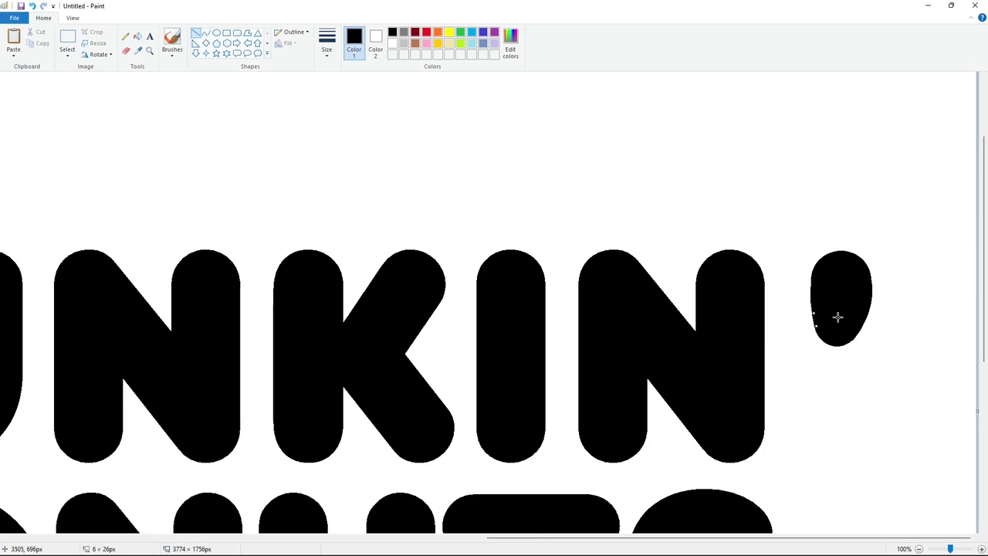
{"action": "left_click", "coordinate": [393, 43]}
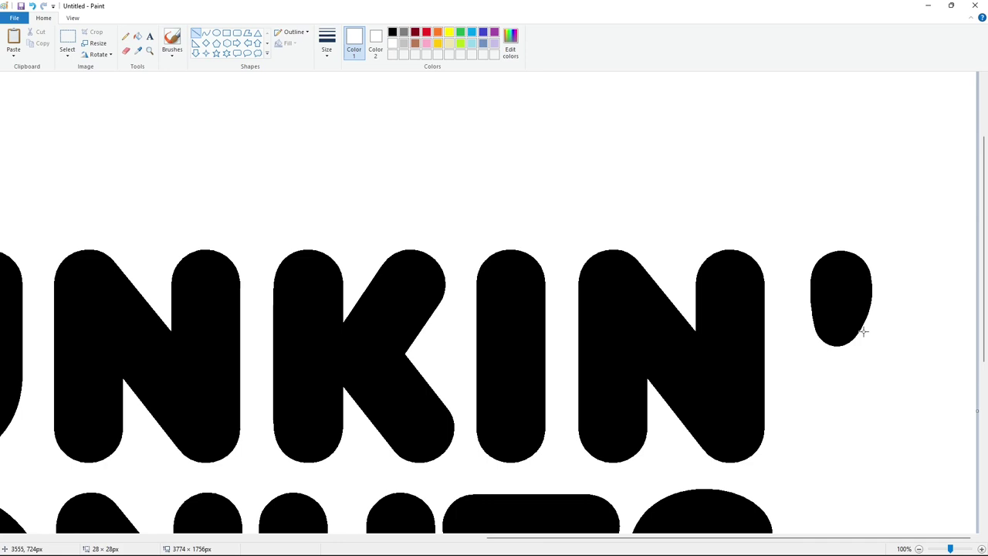
Step: Move the apostrophe closer to the final N of DUNKIN, leaving a narrow gap between them
{"action": "left_click", "coordinate": [67, 43]}
{"action": "left_click_drag", "start_coordinate": [788, 219], "coordinate": [891, 394]}
{"action": "key", "text": "ctrl+x"}
{"action": "key", "text": "ctrl+v"}
{"action": "left_click_drag", "start_coordinate": [52, 137], "coordinate": [737, 282]}
{"action": "key", "text": "Right"}
{"action": "key", "text": "Right"}
{"action": "key", "text": "Right"}
{"action": "key", "text": "Right"}
{"action": "key", "text": "Right"}
{"action": "key", "text": "Right"}
{"action": "key", "text": "Right"}
{"action": "key", "text": "Right"}
{"action": "key", "text": "Right"}
{"action": "key", "text": "Right"}
{"action": "key", "text": "Right"}
{"action": "key", "text": "Right"}
{"action": "key", "text": "Right"}
{"action": "key", "text": "Right"}
{"action": "key", "text": "Right"}
{"action": "key", "text": "Right"}
{"action": "key", "text": "Right"}
{"action": "key", "text": "Right"}
{"action": "key", "text": "Right"}
{"action": "key", "text": "Right"}
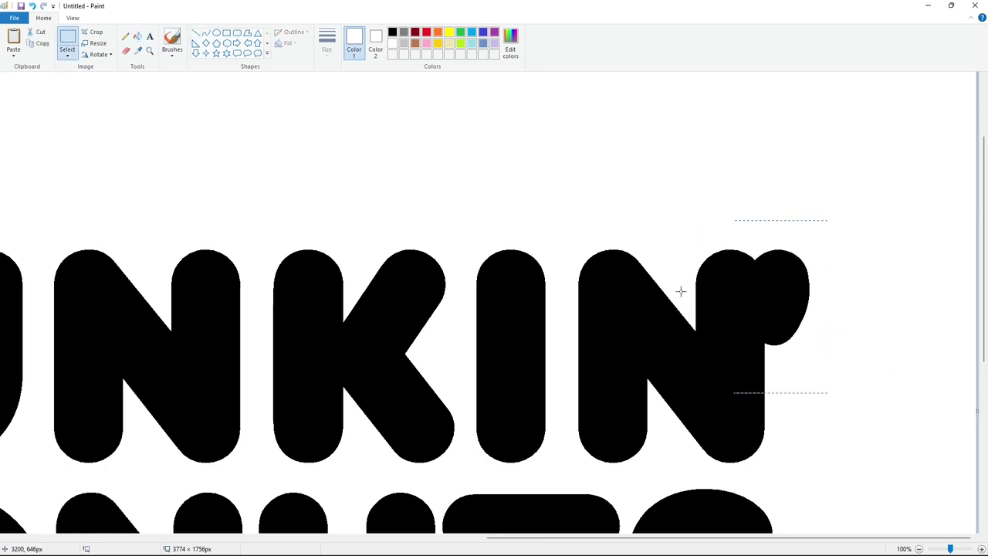
{"action": "key", "text": "Right"}
{"action": "key", "text": "Right"}
{"action": "key", "text": "Right"}
{"action": "key", "text": "Right"}
{"action": "key", "text": "Right"}
{"action": "key", "text": "Right"}
{"action": "key", "text": "Right"}
{"action": "key", "text": "Right"}
{"action": "key", "text": "Right"}
{"action": "key", "text": "Right"}
{"action": "key", "text": "Right"}
{"action": "key", "text": "Right"}
{"action": "key", "text": "Right"}
{"action": "key", "text": "Right"}
{"action": "key", "text": "Right"}
{"action": "key", "text": "Right"}
{"action": "key", "text": "Right"}
{"action": "key", "text": "Right"}
{"action": "key", "text": "Right"}
{"action": "key", "text": "Right"}
{"action": "left_click", "coordinate": [681, 292]}
{"action": "left_click", "coordinate": [918, 549]}
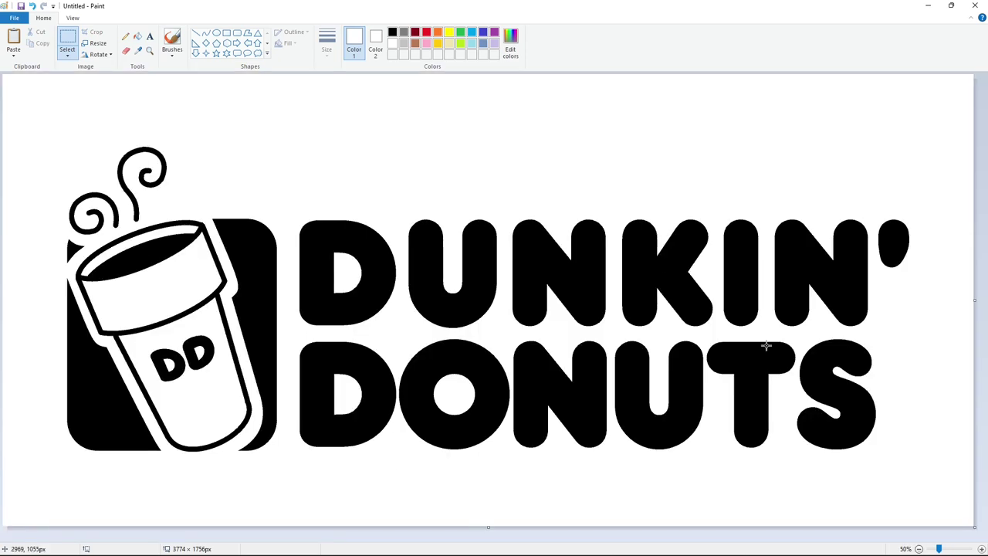
Step: Draw a small black circle outline beside the upper end of the S in DONUTS and nudge it into place
{"action": "left_click", "coordinate": [216, 32]}
{"action": "left_click_drag", "start_coordinate": [875, 345], "coordinate": [899, 368]}
{"action": "key", "text": "Right"}
{"action": "key", "text": "Right"}
{"action": "key", "text": "Right"}
{"action": "key", "text": "Right"}
{"action": "key", "text": "Right"}
{"action": "key", "text": "Right"}
{"action": "key", "text": "Up"}
{"action": "key", "text": "Up"}
{"action": "key", "text": "Up"}
{"action": "key", "text": "Up"}
{"action": "key", "text": "Up"}
{"action": "key", "text": "Up"}
{"action": "key", "text": "Up"}
{"action": "left_click", "coordinate": [926, 394]}
Step: Add the letter R in the abeatbyKai font at size 50 inside the small circle beside the S
{"action": "left_click", "coordinate": [981, 549]}
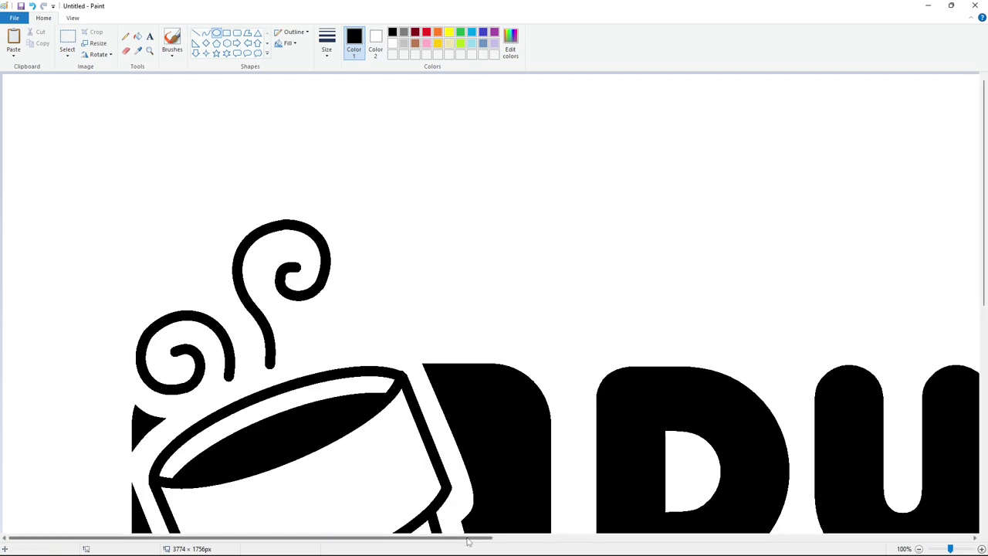
{"action": "left_click_drag", "start_coordinate": [467, 538], "coordinate": [950, 538]}
{"action": "scroll", "coordinate": [762, 455], "scroll_direction": "down", "scroll_amount": 6}
{"action": "left_click", "coordinate": [150, 37]}
{"action": "left_click", "coordinate": [369, 234]}
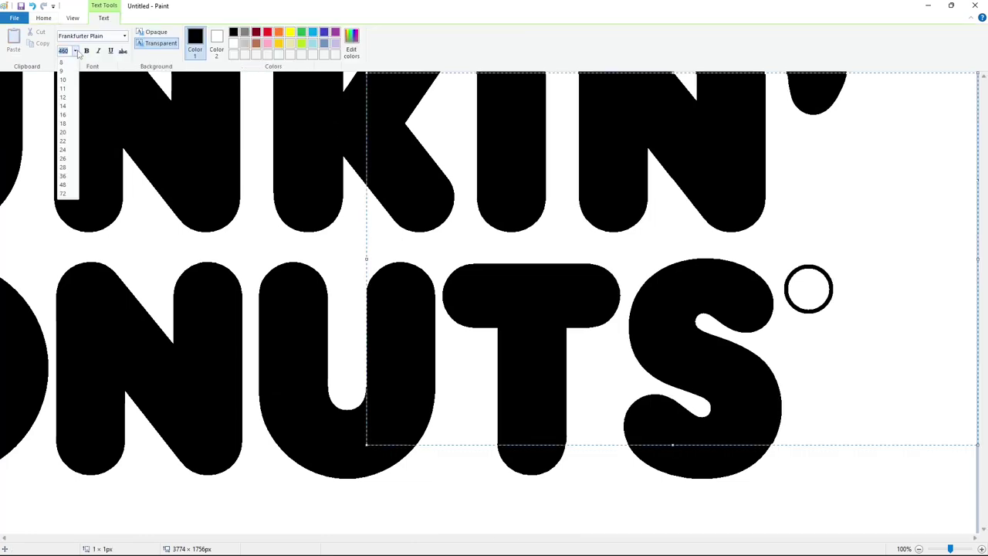
{"action": "left_click", "coordinate": [124, 37]}
{"action": "scroll", "coordinate": [81, 163], "scroll_direction": "up", "scroll_amount": 10}
{"action": "scroll", "coordinate": [81, 164], "scroll_direction": "down", "scroll_amount": 1}
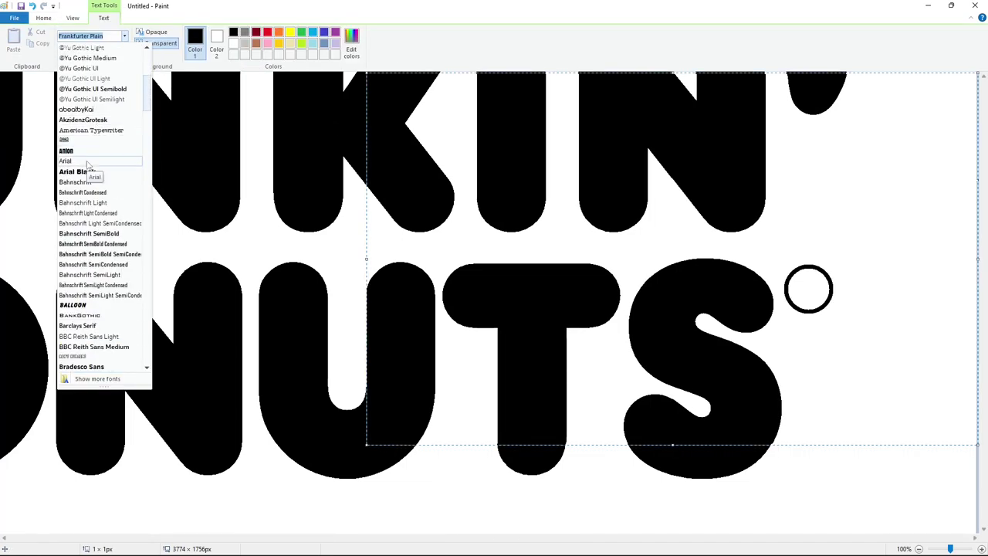
{"action": "left_click", "coordinate": [76, 109]}
{"action": "left_click", "coordinate": [798, 273]}
{"action": "type", "text": "R"}
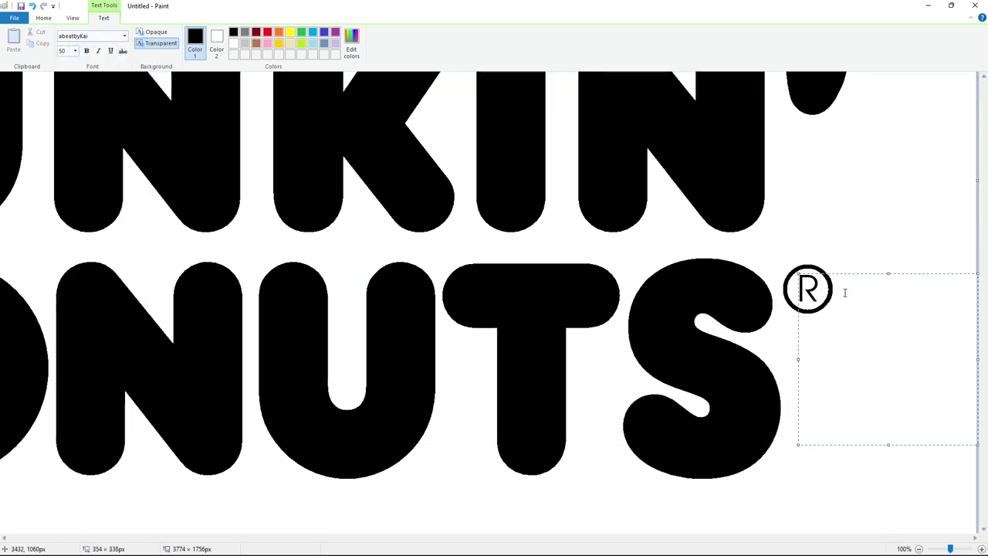
Step: Try enlarging the R to size 55, undo its placement, and enter R again in clear space below the circle
{"action": "key", "text": "ctrl+a"}
{"action": "left_click", "coordinate": [75, 51]}
{"action": "type", "text": "55"}
{"action": "key", "text": "Return"}
{"action": "left_click", "coordinate": [750, 290]}
{"action": "key", "text": "ctrl+z"}
{"action": "left_click", "coordinate": [813, 394]}
{"action": "type", "text": "R"}
Step: Cut the loose R from below the circle, paste it and centre it inside the circle
{"action": "left_click", "coordinate": [758, 380]}
{"action": "left_click", "coordinate": [68, 37]}
{"action": "left_click_drag", "start_coordinate": [801, 349], "coordinate": [862, 434]}
{"action": "key", "text": "ctrl+x"}
{"action": "key", "text": "ctrl+v"}
{"action": "left_click_drag", "start_coordinate": [23, 113], "coordinate": [806, 288]}
{"action": "left_click", "coordinate": [884, 356]}
{"action": "left_click", "coordinate": [981, 549]}
{"action": "left_click_drag", "start_coordinate": [666, 538], "coordinate": [849, 540]}
{"action": "scroll", "coordinate": [829, 485], "scroll_direction": "down", "scroll_amount": 2}
{"action": "left_click", "coordinate": [196, 33]}
{"action": "left_click", "coordinate": [327, 44]}
{"action": "left_click", "coordinate": [352, 115]}
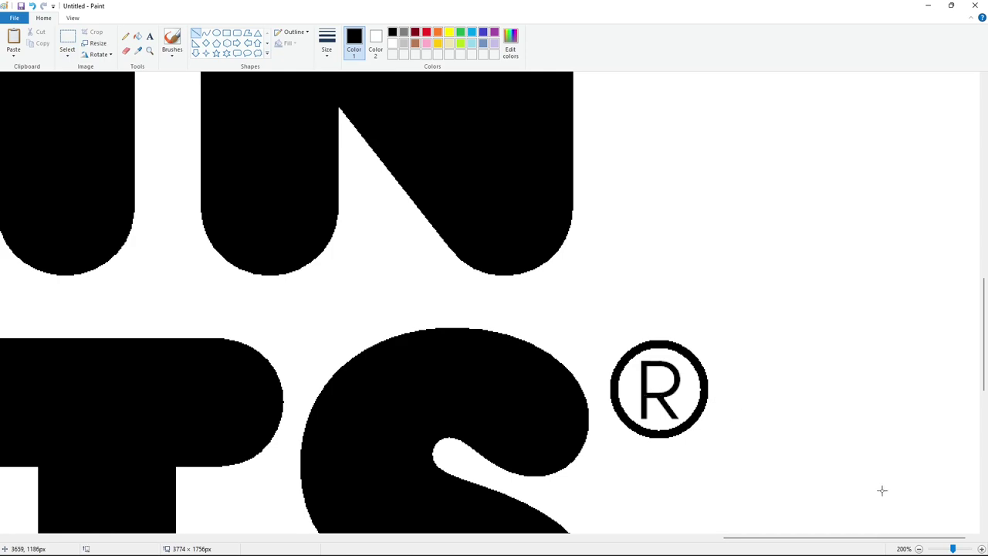
{"action": "left_click", "coordinate": [919, 548]}
{"action": "left_click", "coordinate": [918, 548]}
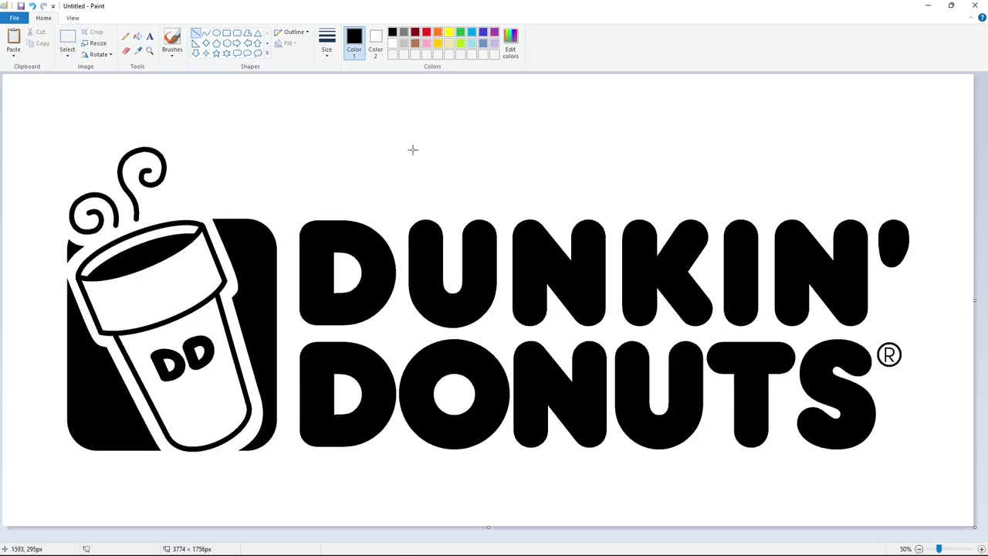
Step: Add a replacement letter R in the Arial font over the empty circle beside the S
{"action": "left_click", "coordinate": [981, 548]}
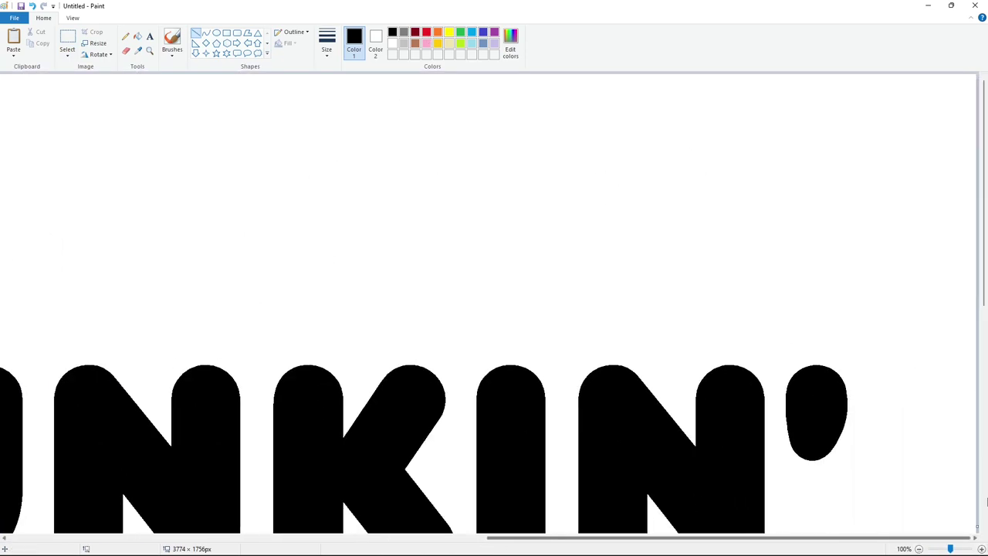
{"action": "scroll", "coordinate": [834, 455], "scroll_direction": "down", "scroll_amount": 3}
{"action": "left_click", "coordinate": [149, 36]}
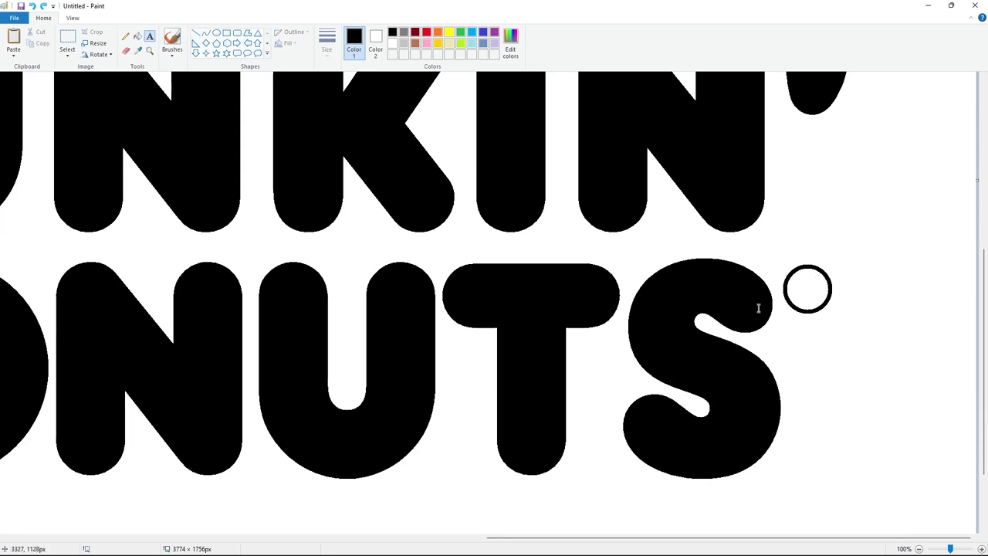
{"action": "left_click", "coordinate": [802, 300]}
{"action": "left_click", "coordinate": [124, 38]}
{"action": "scroll", "coordinate": [91, 349], "scroll_direction": "down", "scroll_amount": 2}
{"action": "left_click", "coordinate": [93, 314]}
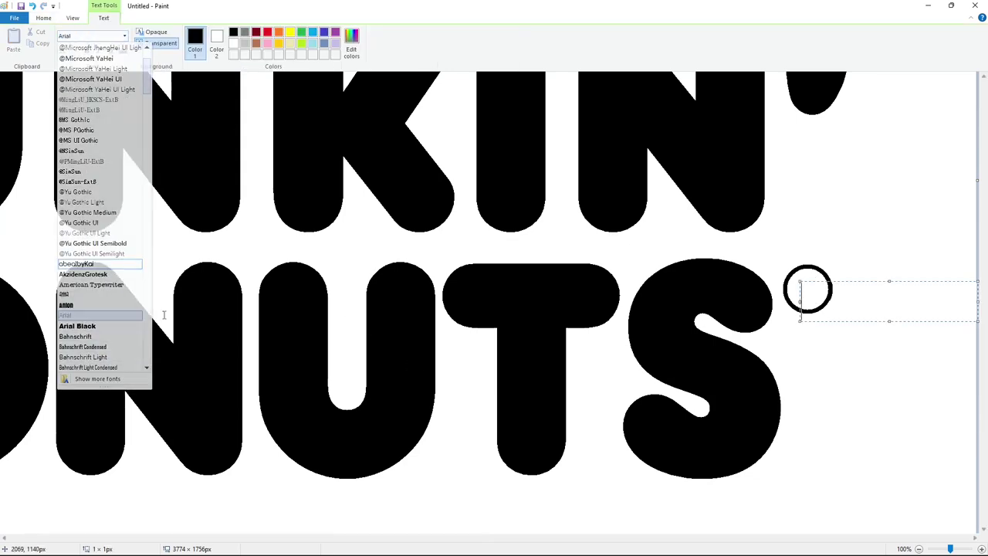
{"action": "type", "text": "R"}
Step: Fit the Arial R to the circle and centre it to complete the registered trademark symbol
{"action": "left_click_drag", "start_coordinate": [831, 315], "coordinate": [621, 299]}
{"action": "left_click", "coordinate": [831, 304]}
{"action": "left_click_drag", "start_coordinate": [800, 281], "coordinate": [793, 266]}
{"action": "left_click", "coordinate": [853, 394]}
{"action": "left_click", "coordinate": [918, 549]}
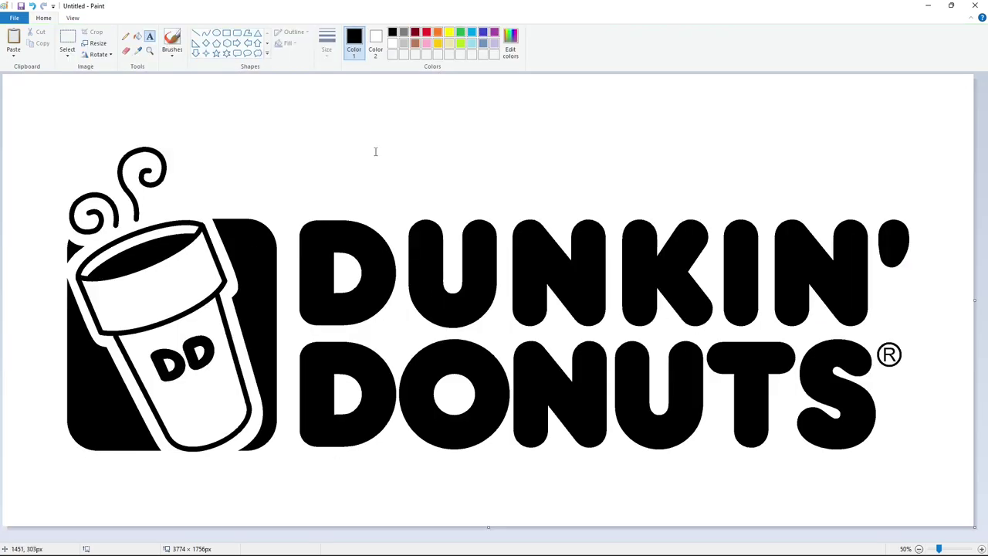
Step: Mix a custom magenta and add it to the colour palette
{"action": "left_click", "coordinate": [426, 32]}
{"action": "left_click", "coordinate": [510, 47]}
{"action": "left_click", "coordinate": [576, 228]}
{"action": "left_click", "coordinate": [400, 353]}
Step: Mix a custom dark brown (red 51, green 32, blue 21) and fill the steam swirls, cup outline and coffee surface with it
{"action": "left_click", "coordinate": [415, 43]}
{"action": "left_click", "coordinate": [510, 46]}
{"action": "left_click_drag", "start_coordinate": [605, 261], "coordinate": [605, 297]}
{"action": "left_click", "coordinate": [399, 352]}
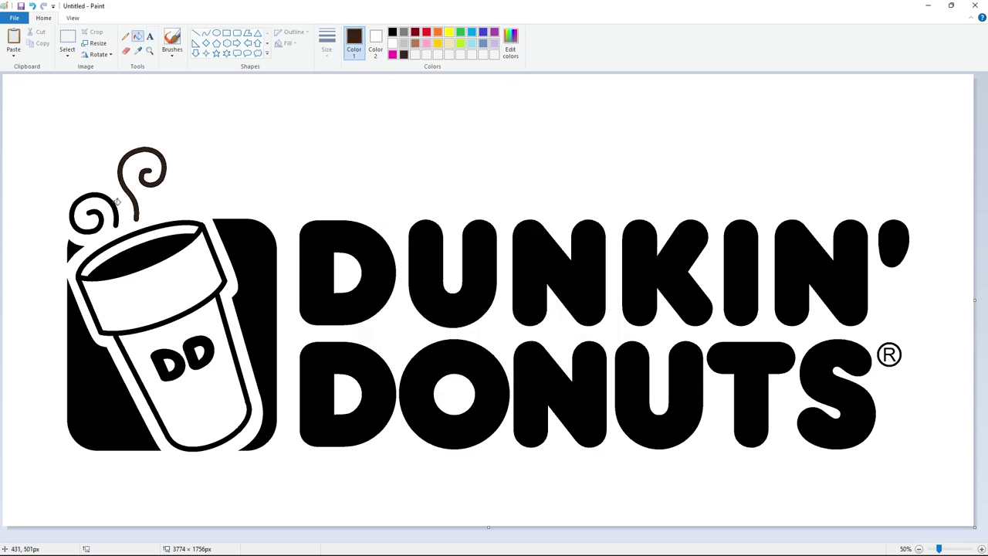
{"action": "left_click", "coordinate": [152, 247]}
{"action": "left_click", "coordinate": [510, 42]}
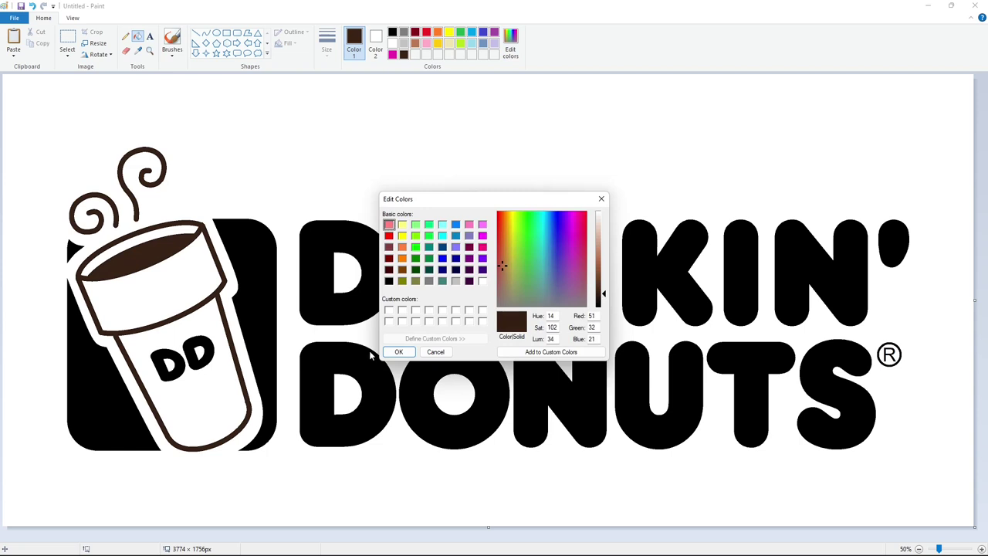
{"action": "left_click", "coordinate": [399, 352]}
Step: Fill the large part of the rounded square left of the cup and the first D on the cup with orange
{"action": "left_click", "coordinate": [438, 32]}
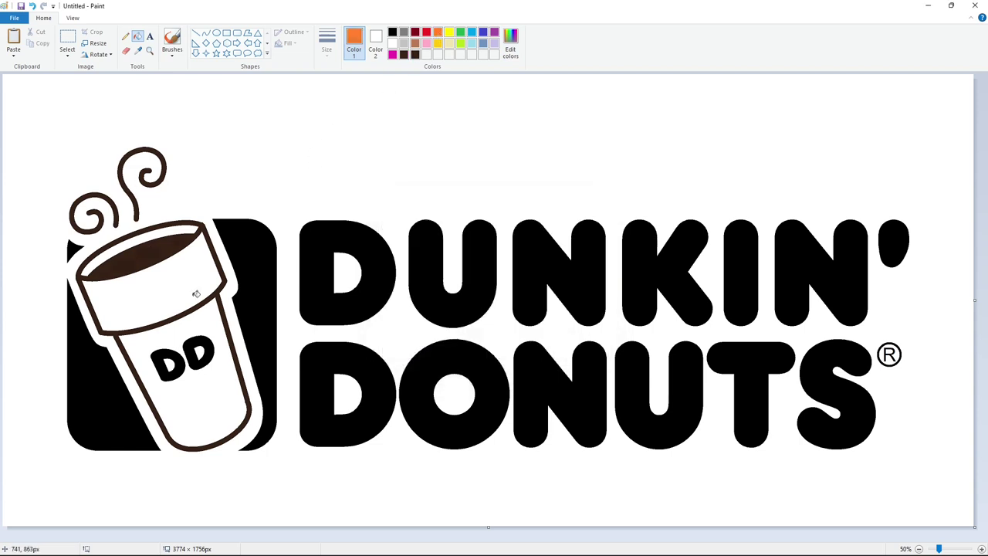
{"action": "left_click", "coordinate": [108, 385]}
{"action": "left_click", "coordinate": [163, 362]}
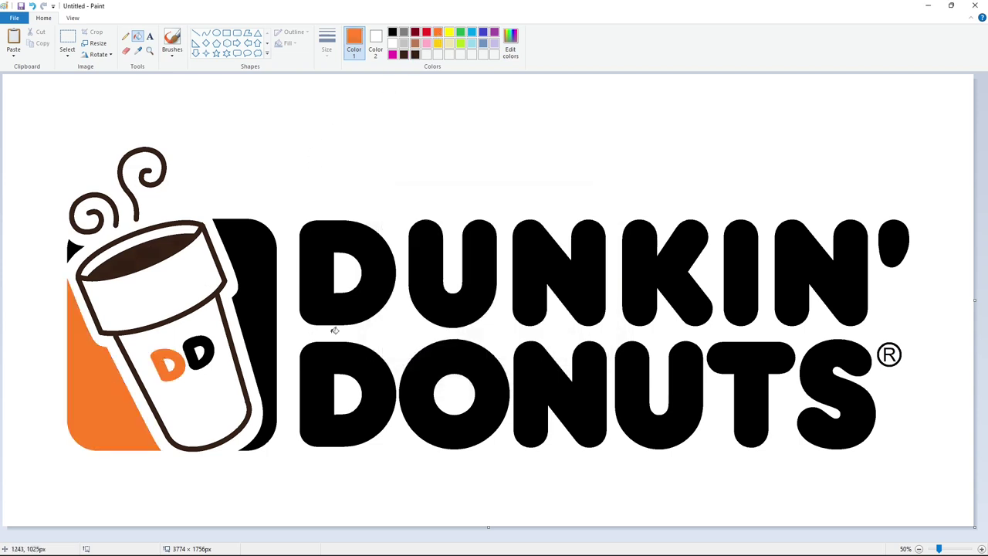
Step: Fill every letter of DUNKIN and its apostrophe with orange
{"action": "left_click", "coordinate": [373, 293]}
{"action": "left_click", "coordinate": [434, 302]}
{"action": "left_click", "coordinate": [528, 301]}
{"action": "left_click", "coordinate": [647, 292]}
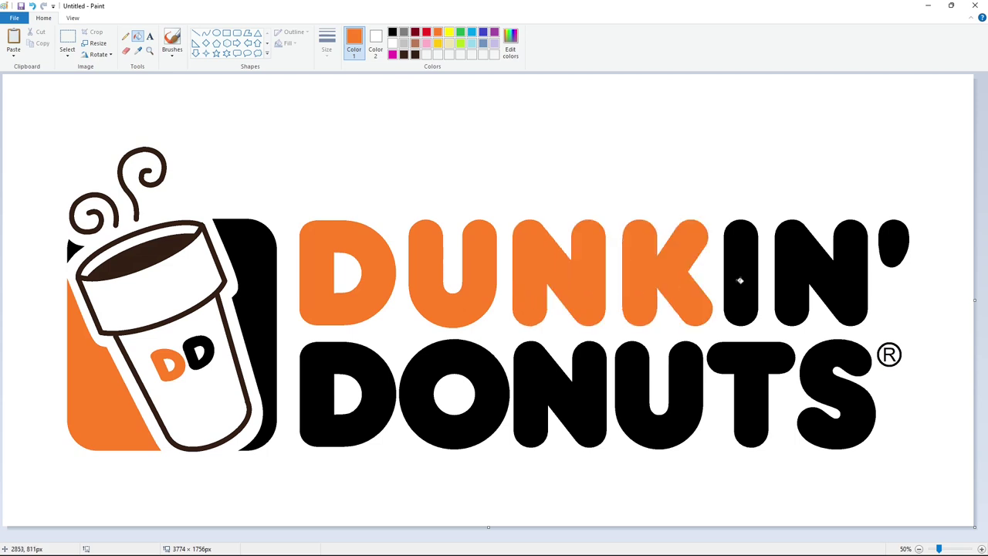
{"action": "left_click", "coordinate": [739, 280]}
{"action": "left_click", "coordinate": [799, 279]}
{"action": "left_click", "coordinate": [896, 240]}
Step: Fill the second D on the cup and the part of the rounded square right of the cup with the custom magenta
{"action": "left_click", "coordinate": [392, 54]}
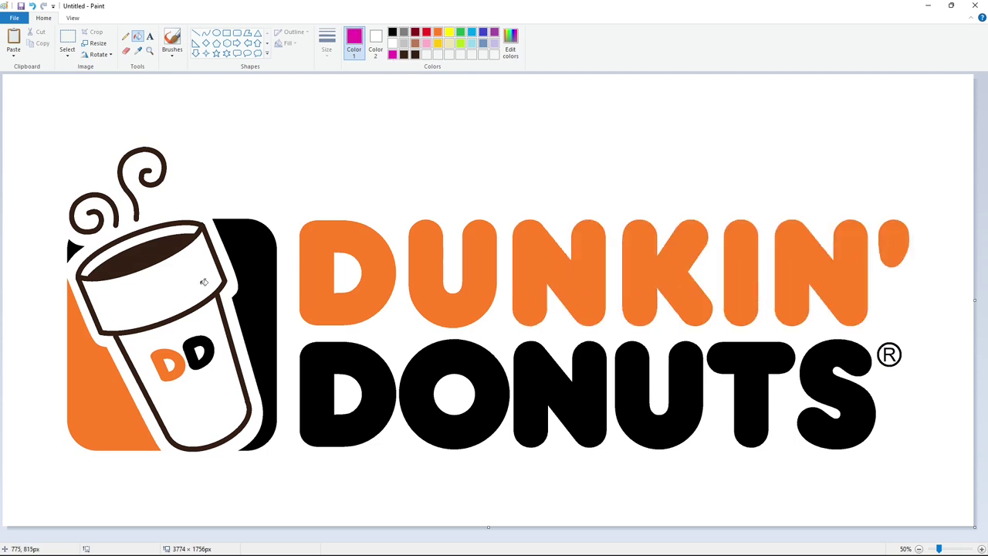
{"action": "left_click", "coordinate": [199, 340]}
{"action": "left_click", "coordinate": [264, 311]}
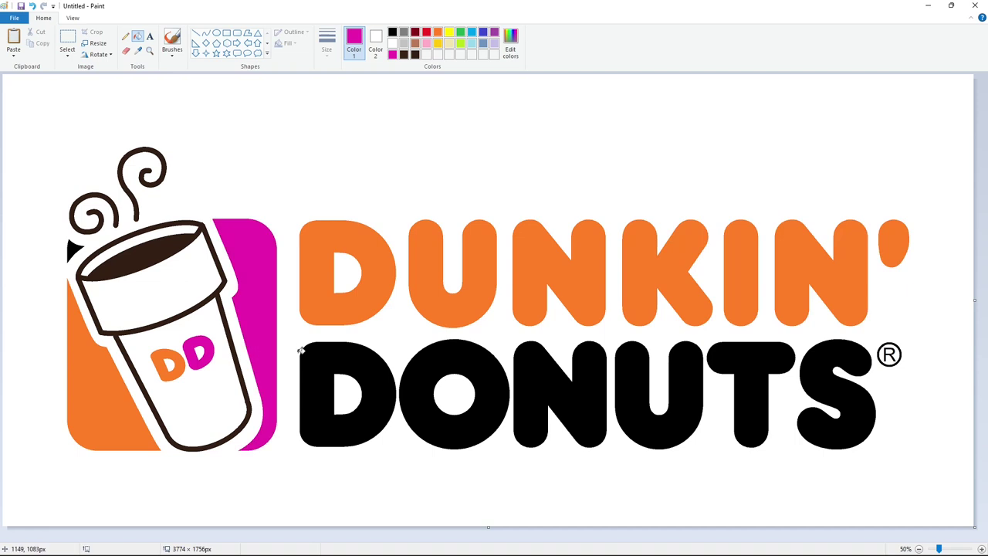
Step: Fill every letter of DONUTS and the registered trademark symbol with the custom magenta
{"action": "left_click", "coordinate": [377, 367]}
{"action": "left_click", "coordinate": [421, 377]}
{"action": "left_click", "coordinate": [535, 387]}
{"action": "left_click", "coordinate": [632, 401]}
{"action": "left_click", "coordinate": [759, 404]}
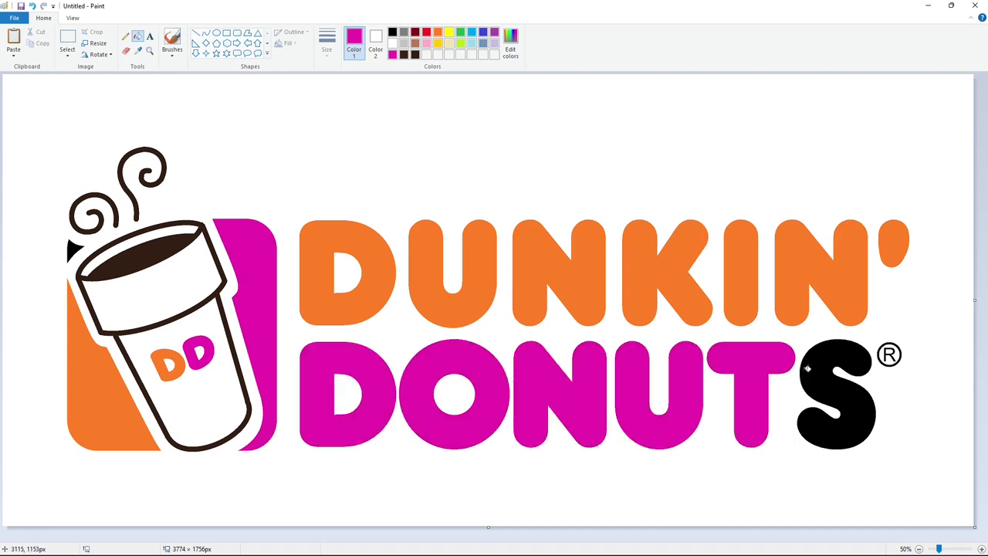
{"action": "left_click", "coordinate": [821, 368]}
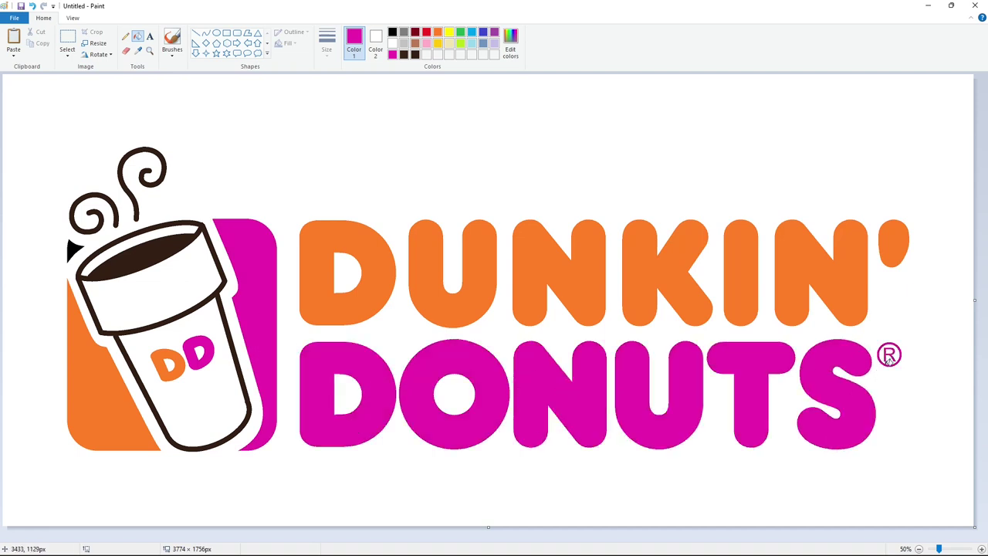
Step: Fill the small black corner of the rounded square above the cup's left rim with orange
{"action": "left_click", "coordinate": [438, 32]}
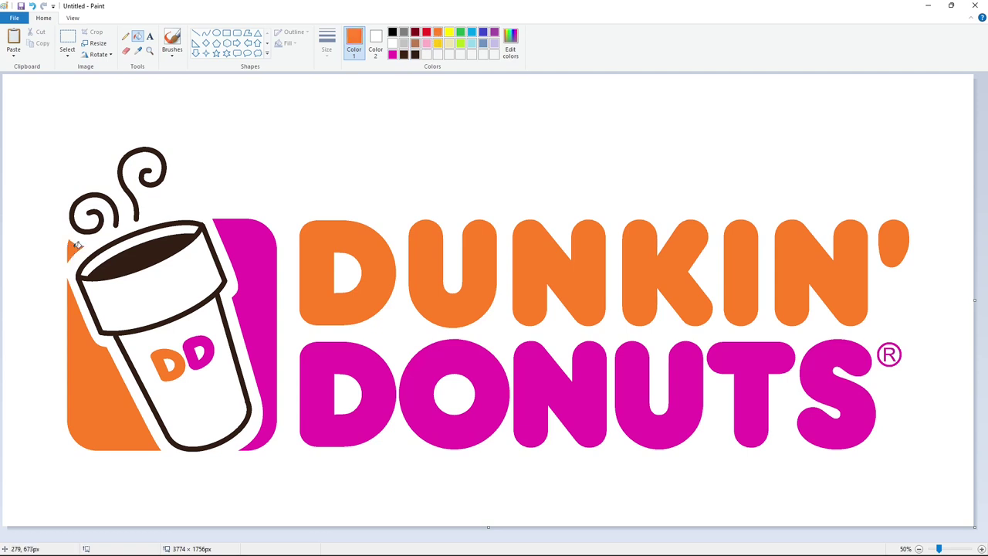